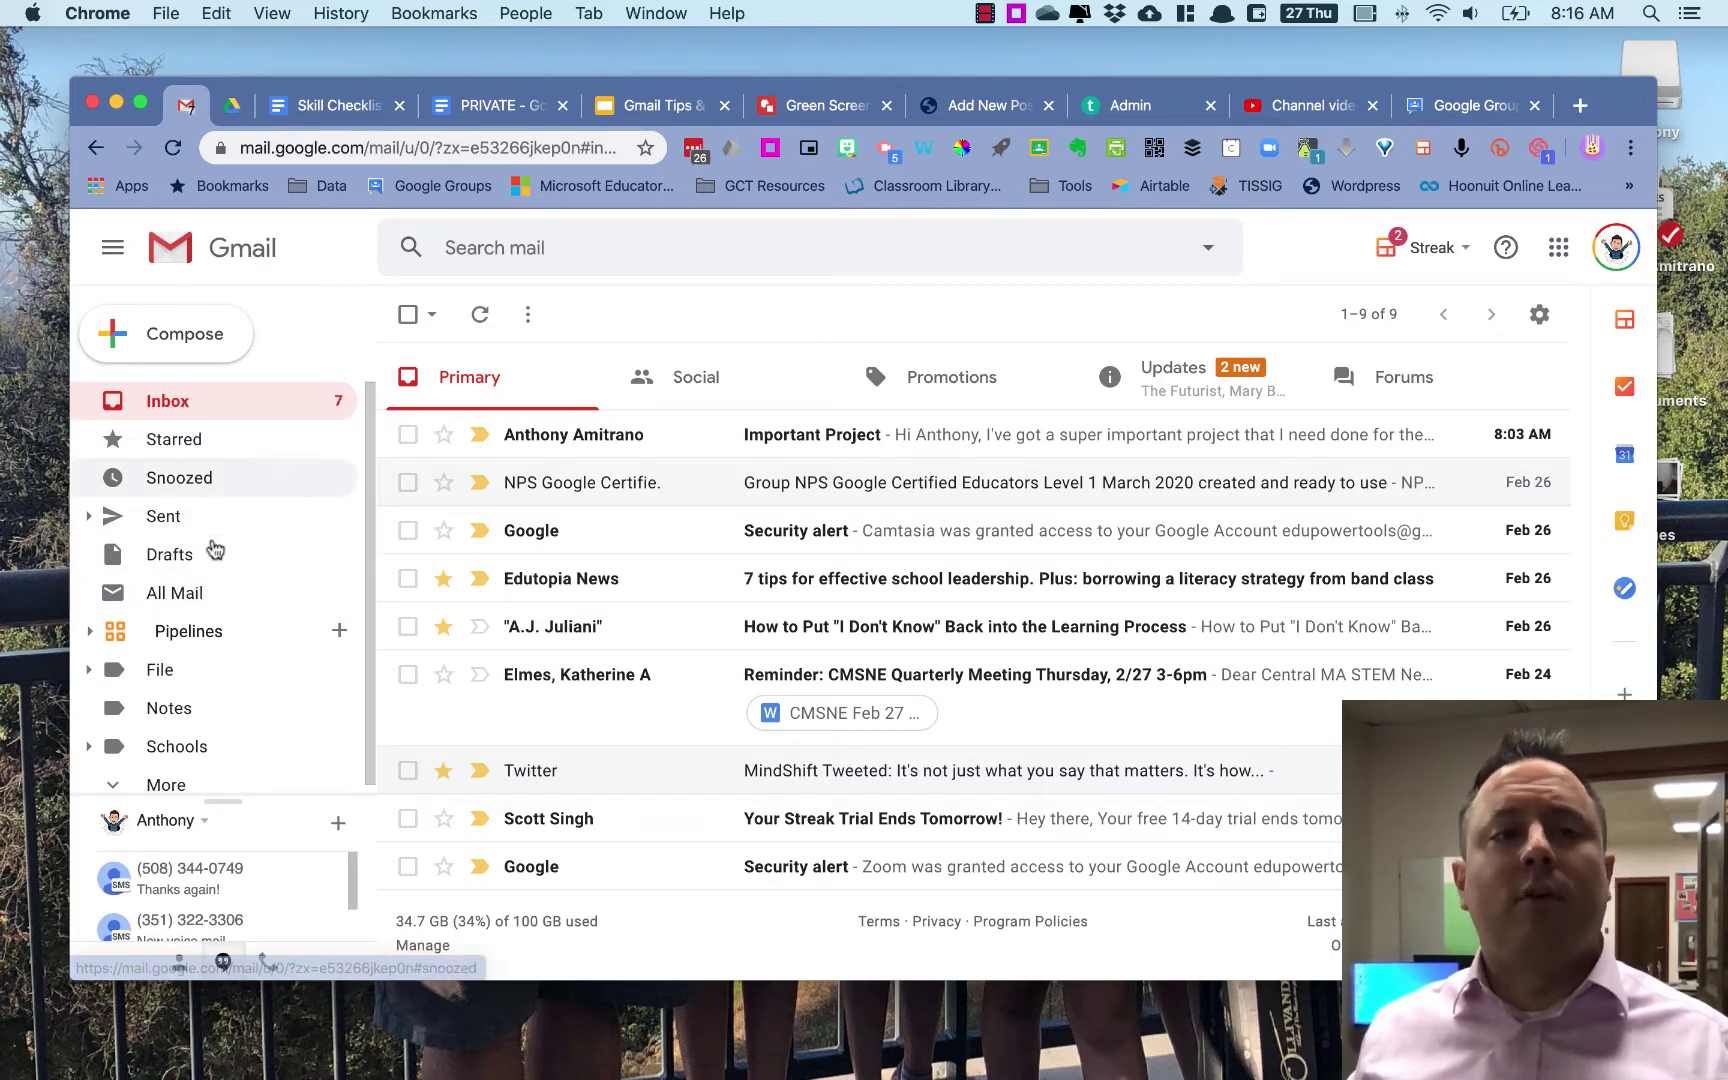
Step: Scroll the sidebar to look over the custom labels File, Notes and Schools
{"action": "scroll", "coordinate": [181, 573], "scroll_direction": "down", "scroll_amount": 1}
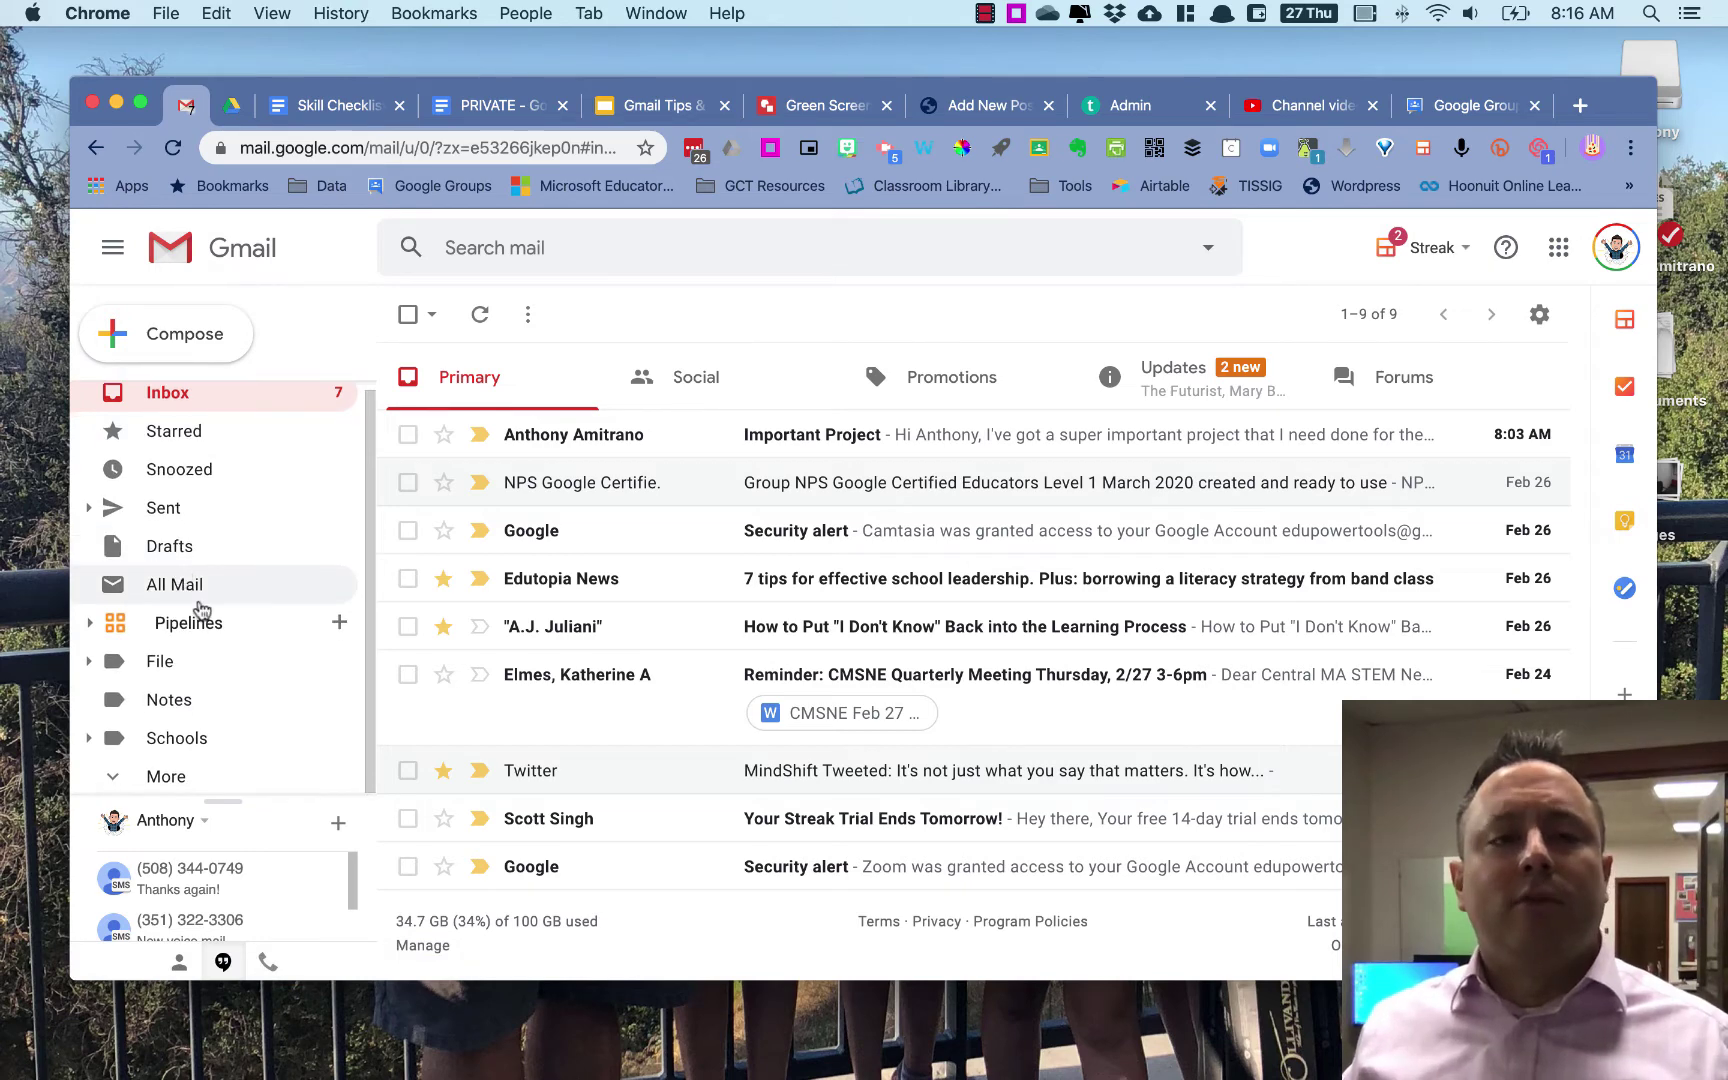
{"action": "scroll", "coordinate": [205, 630], "scroll_direction": "down", "scroll_amount": 1}
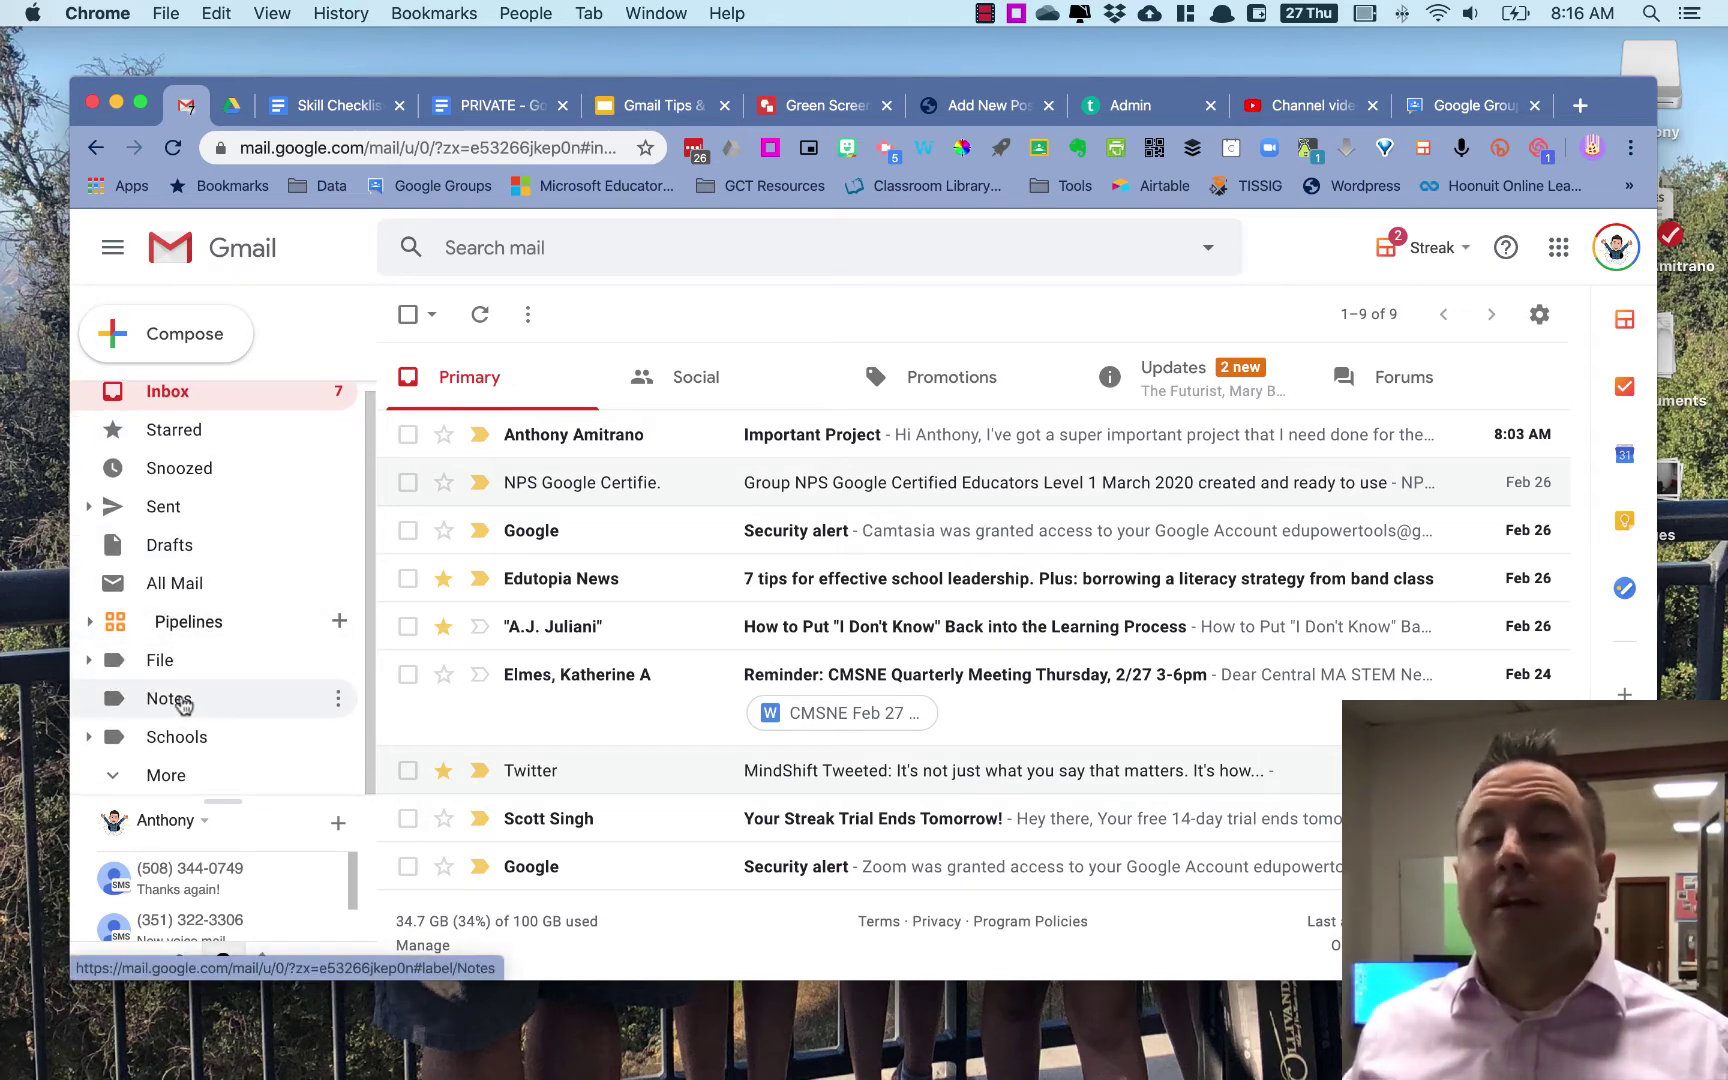
{"action": "scroll", "coordinate": [193, 733], "scroll_direction": "up", "scroll_amount": 1}
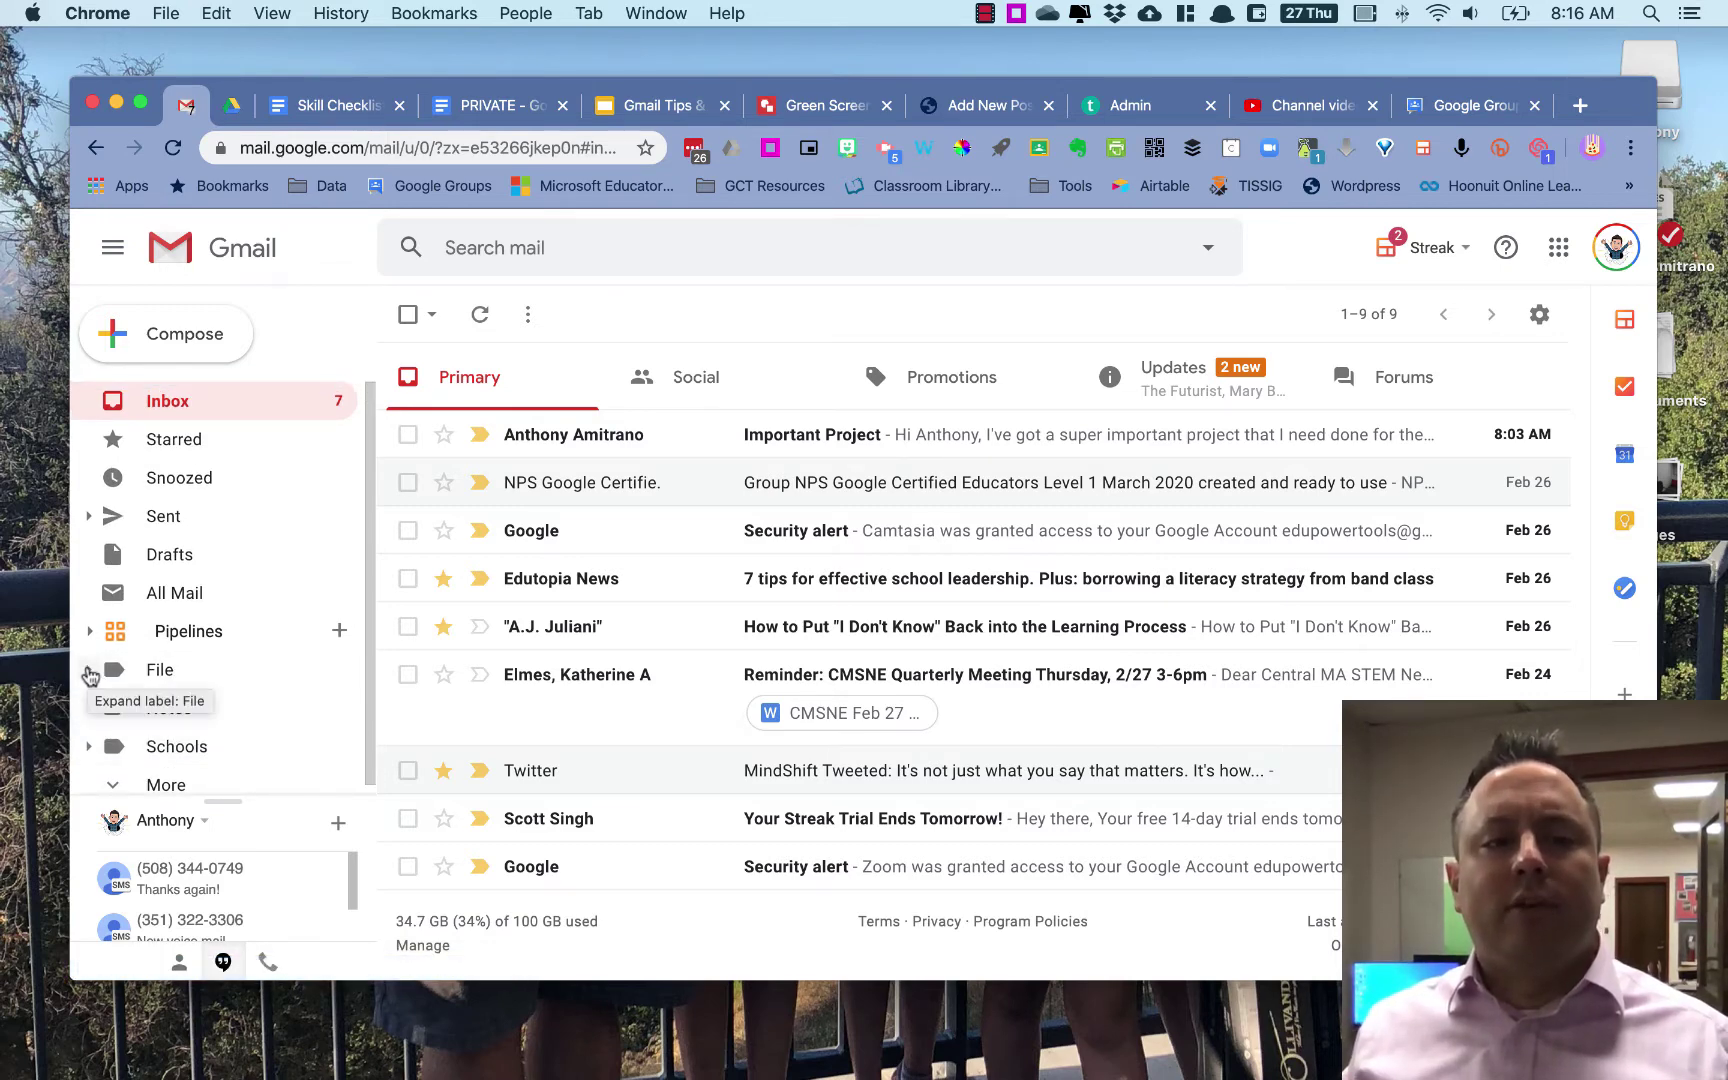
{"action": "left_click", "coordinate": [89, 676]}
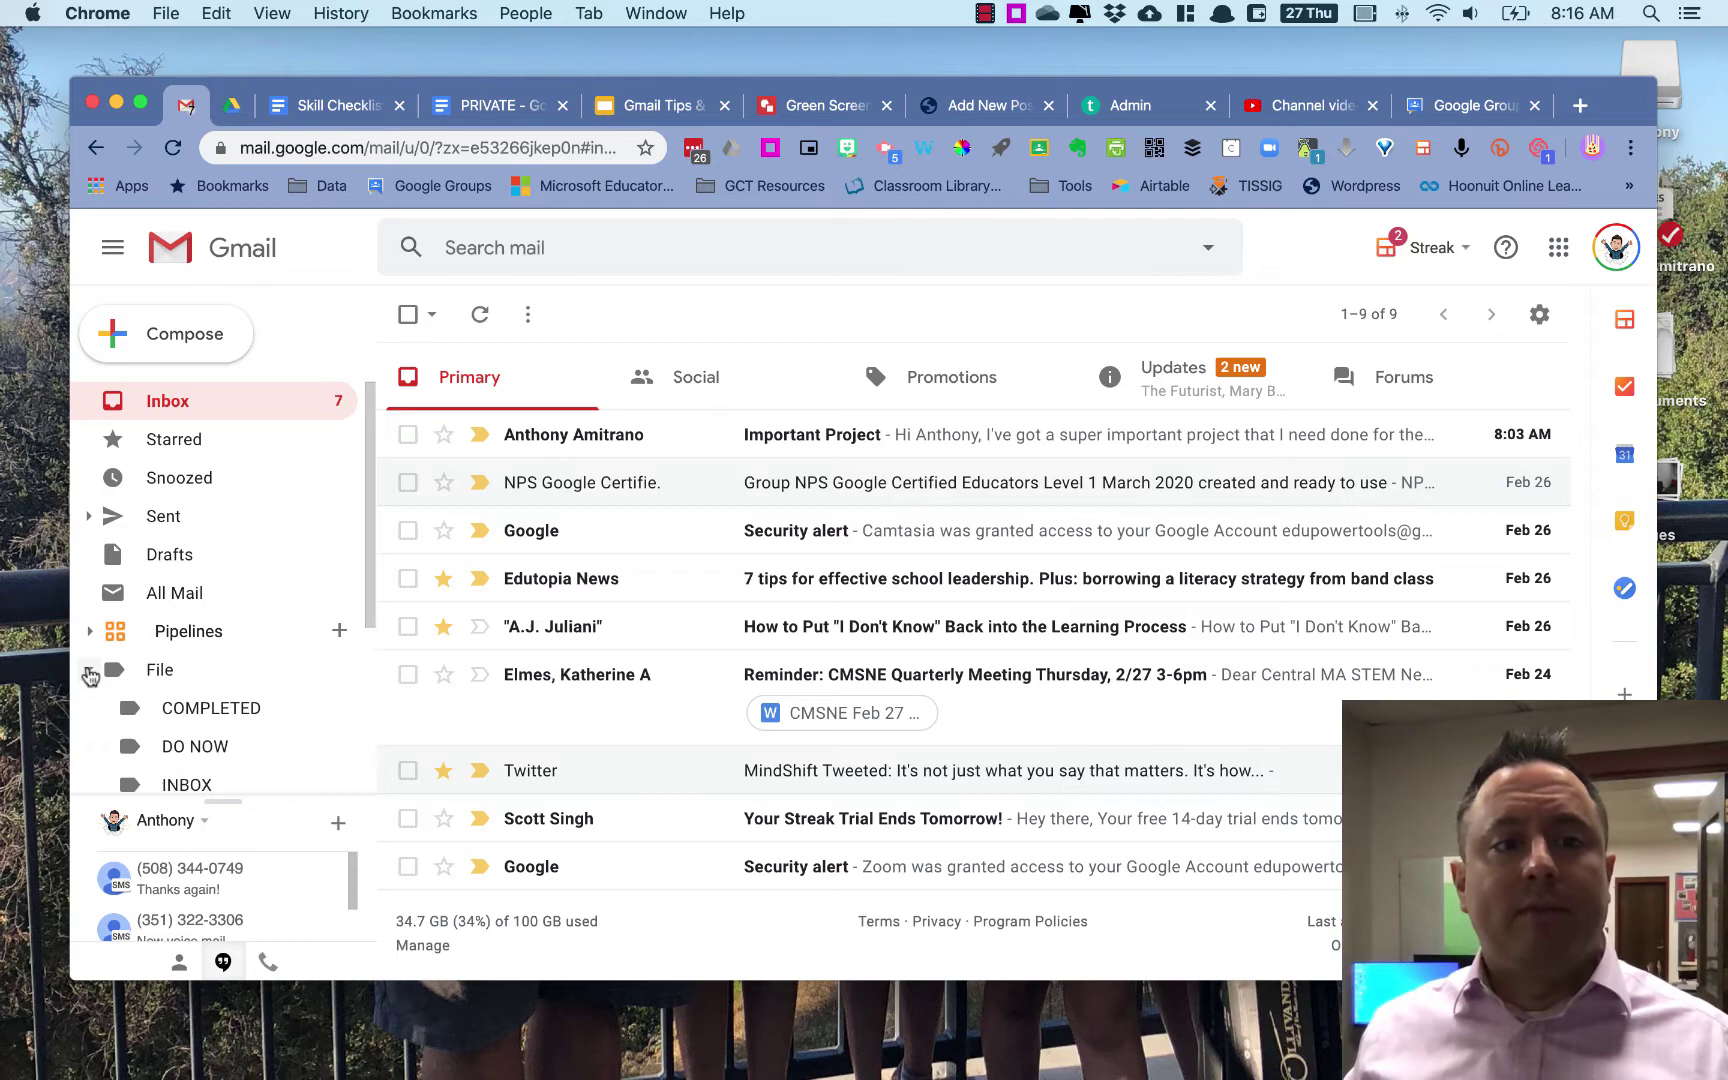
{"action": "scroll", "coordinate": [224, 687], "scroll_direction": "down", "scroll_amount": 3}
{"action": "scroll", "coordinate": [228, 690], "scroll_direction": "down", "scroll_amount": 2}
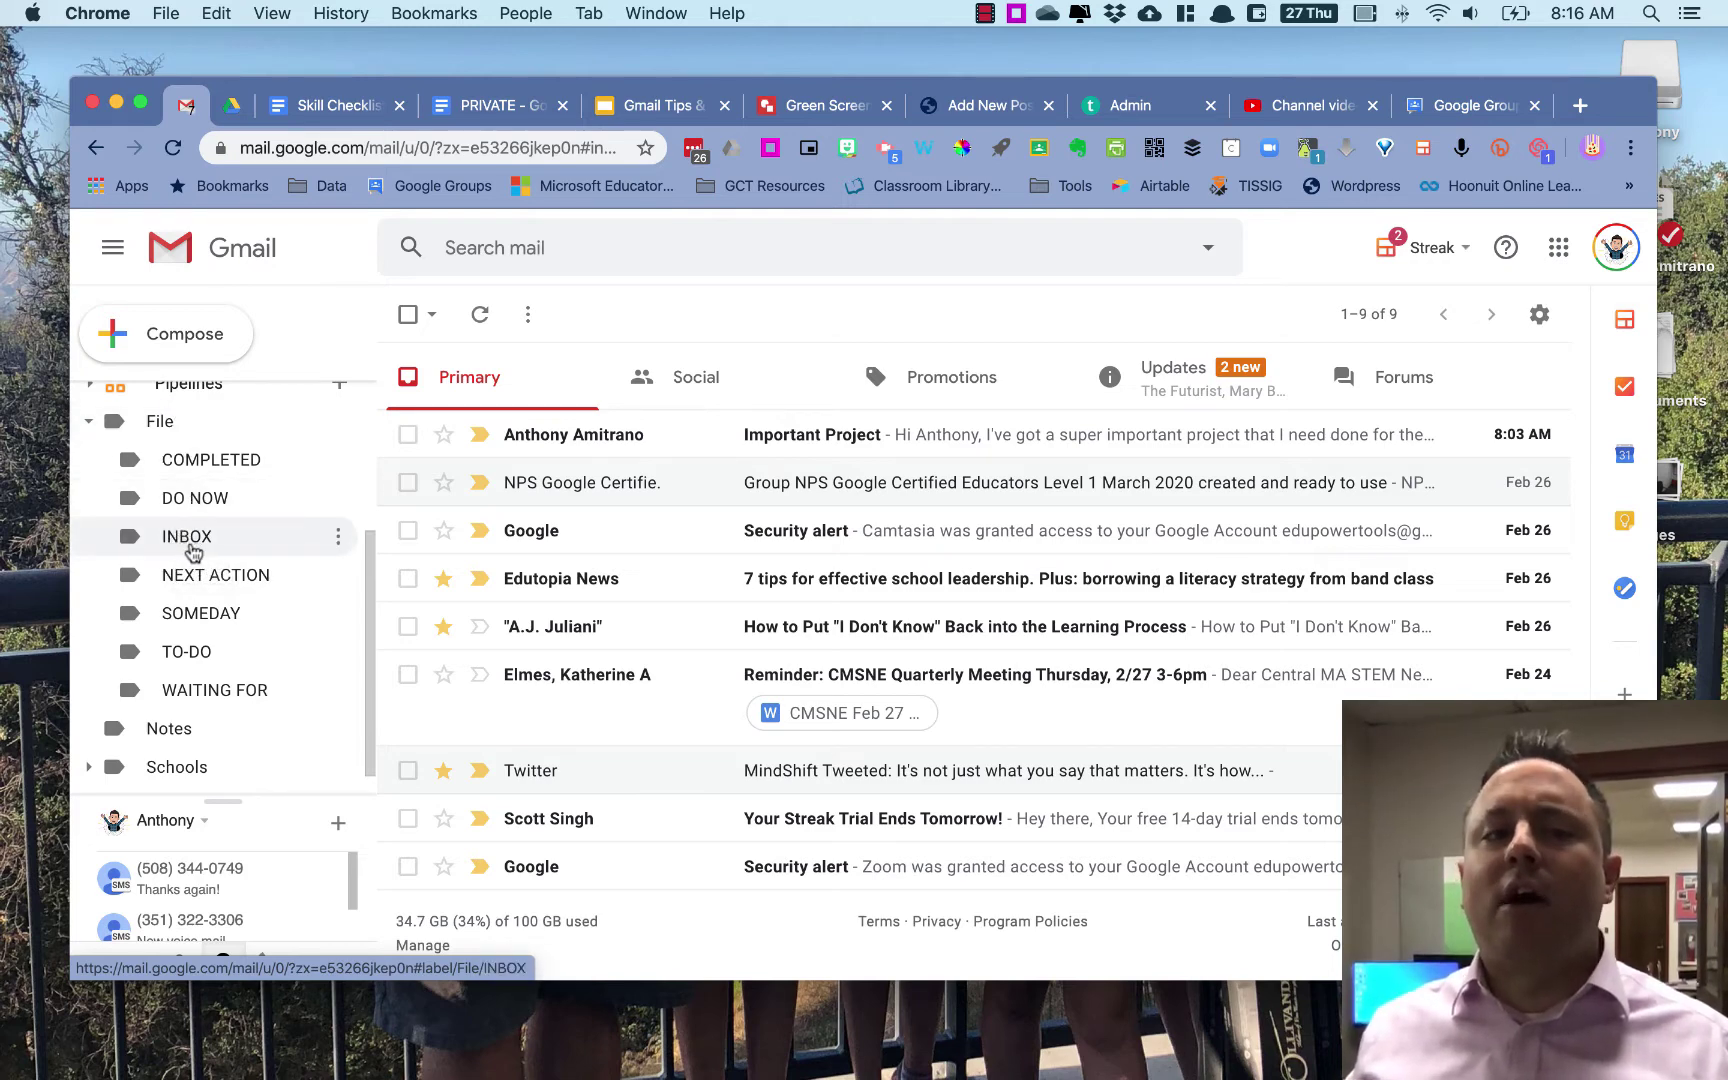
{"action": "scroll", "coordinate": [226, 568], "scroll_direction": "up", "scroll_amount": 3}
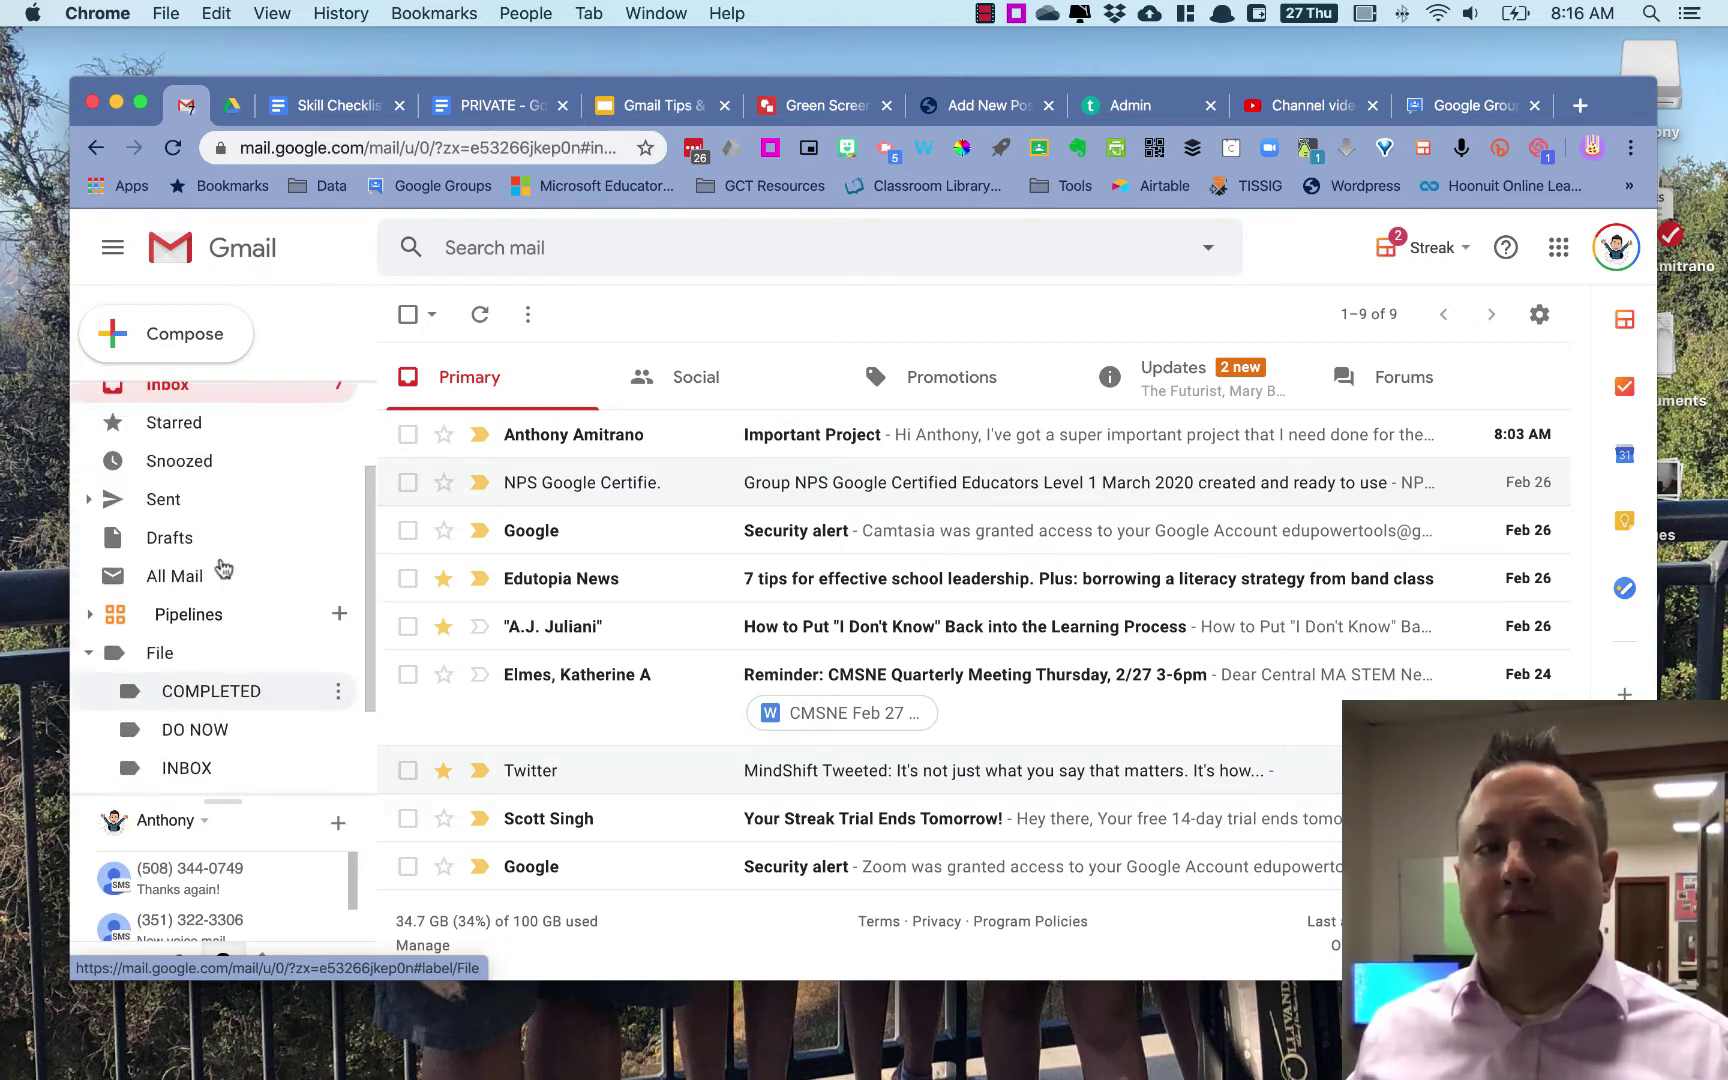
{"action": "scroll", "coordinate": [222, 560], "scroll_direction": "down", "scroll_amount": 5}
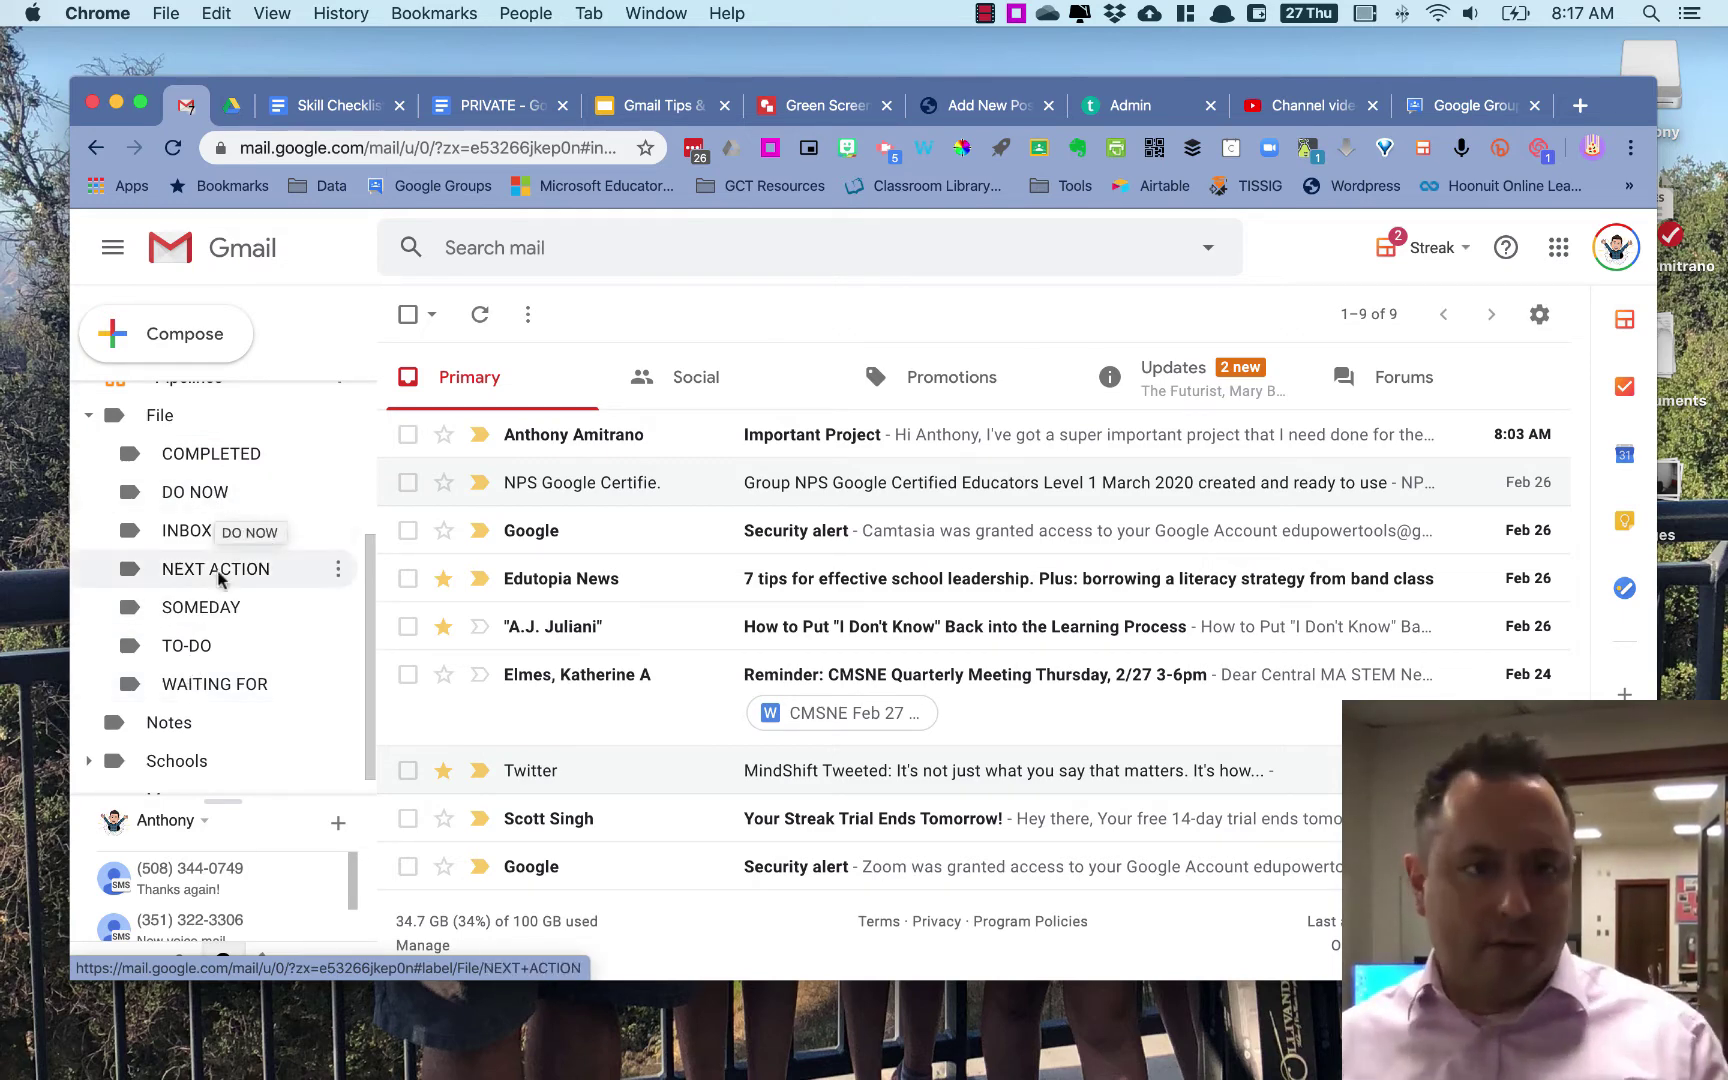
Step: Expand Schools to list its Elementary School, High School and Middle School sublabels
{"action": "scroll", "coordinate": [175, 683], "scroll_direction": "down", "scroll_amount": 1}
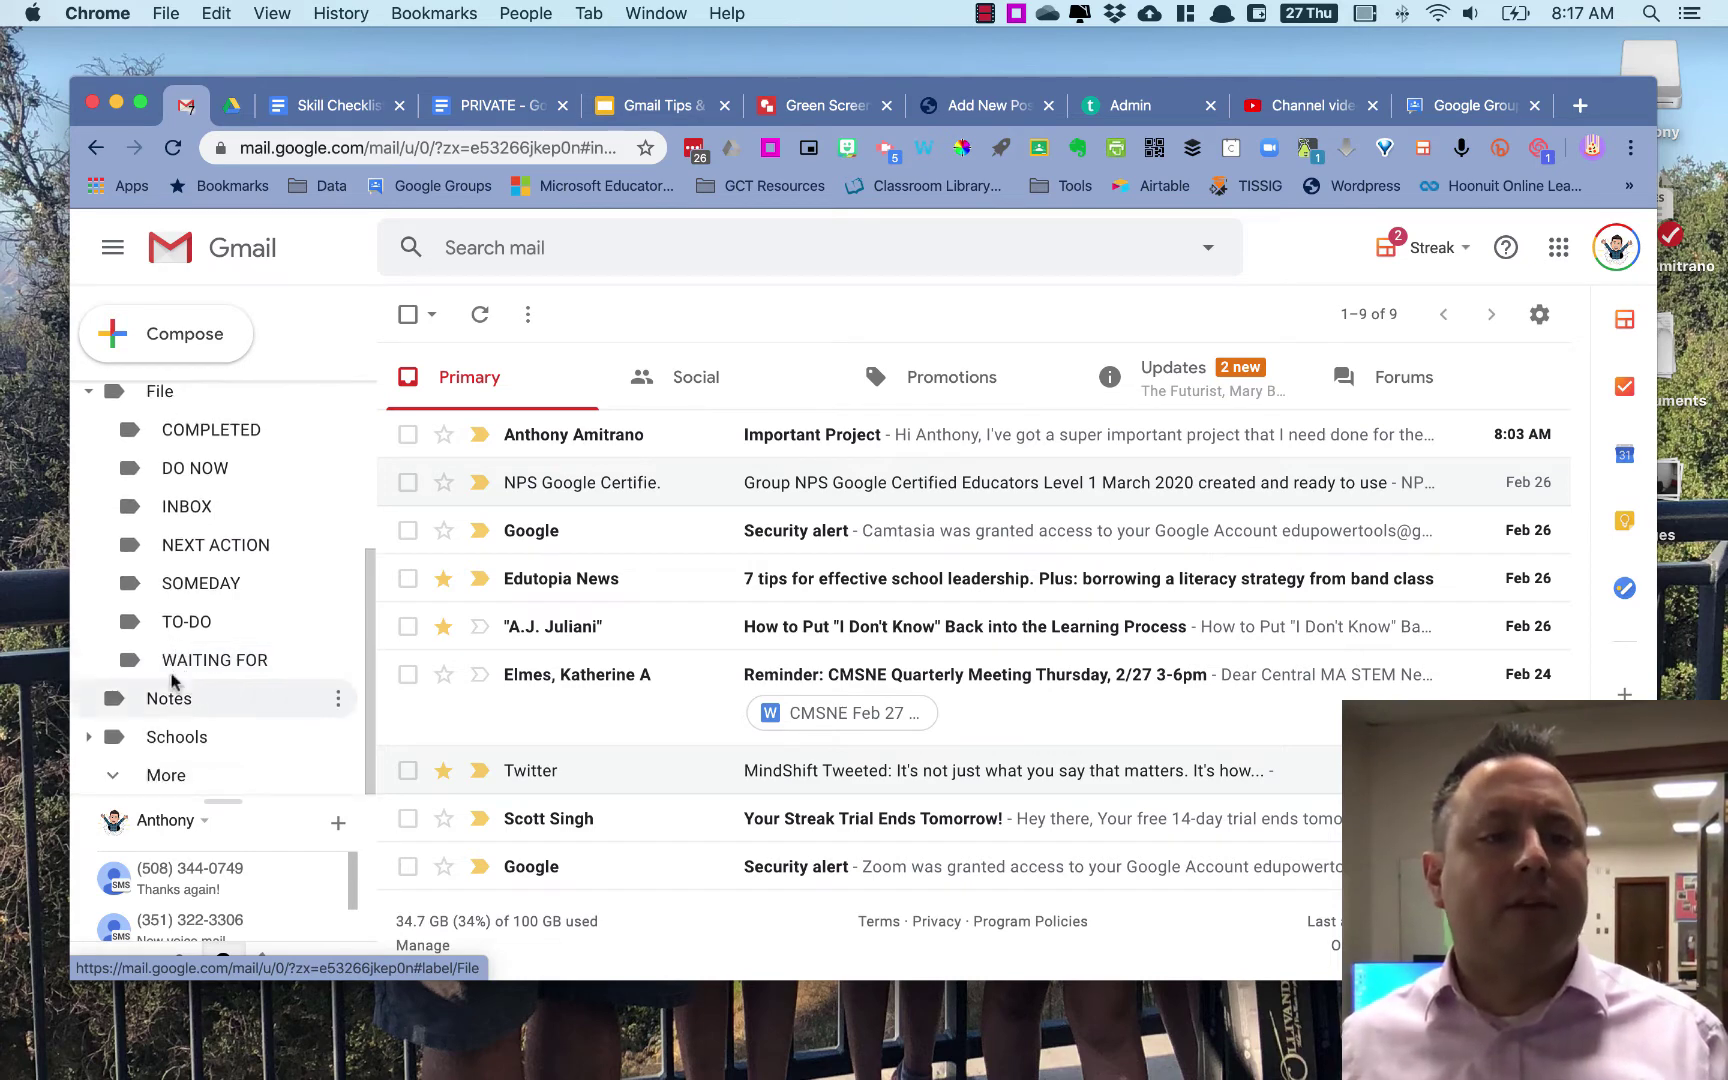
{"action": "left_click", "coordinate": [89, 737]}
{"action": "scroll", "coordinate": [243, 690], "scroll_direction": "down", "scroll_amount": 3}
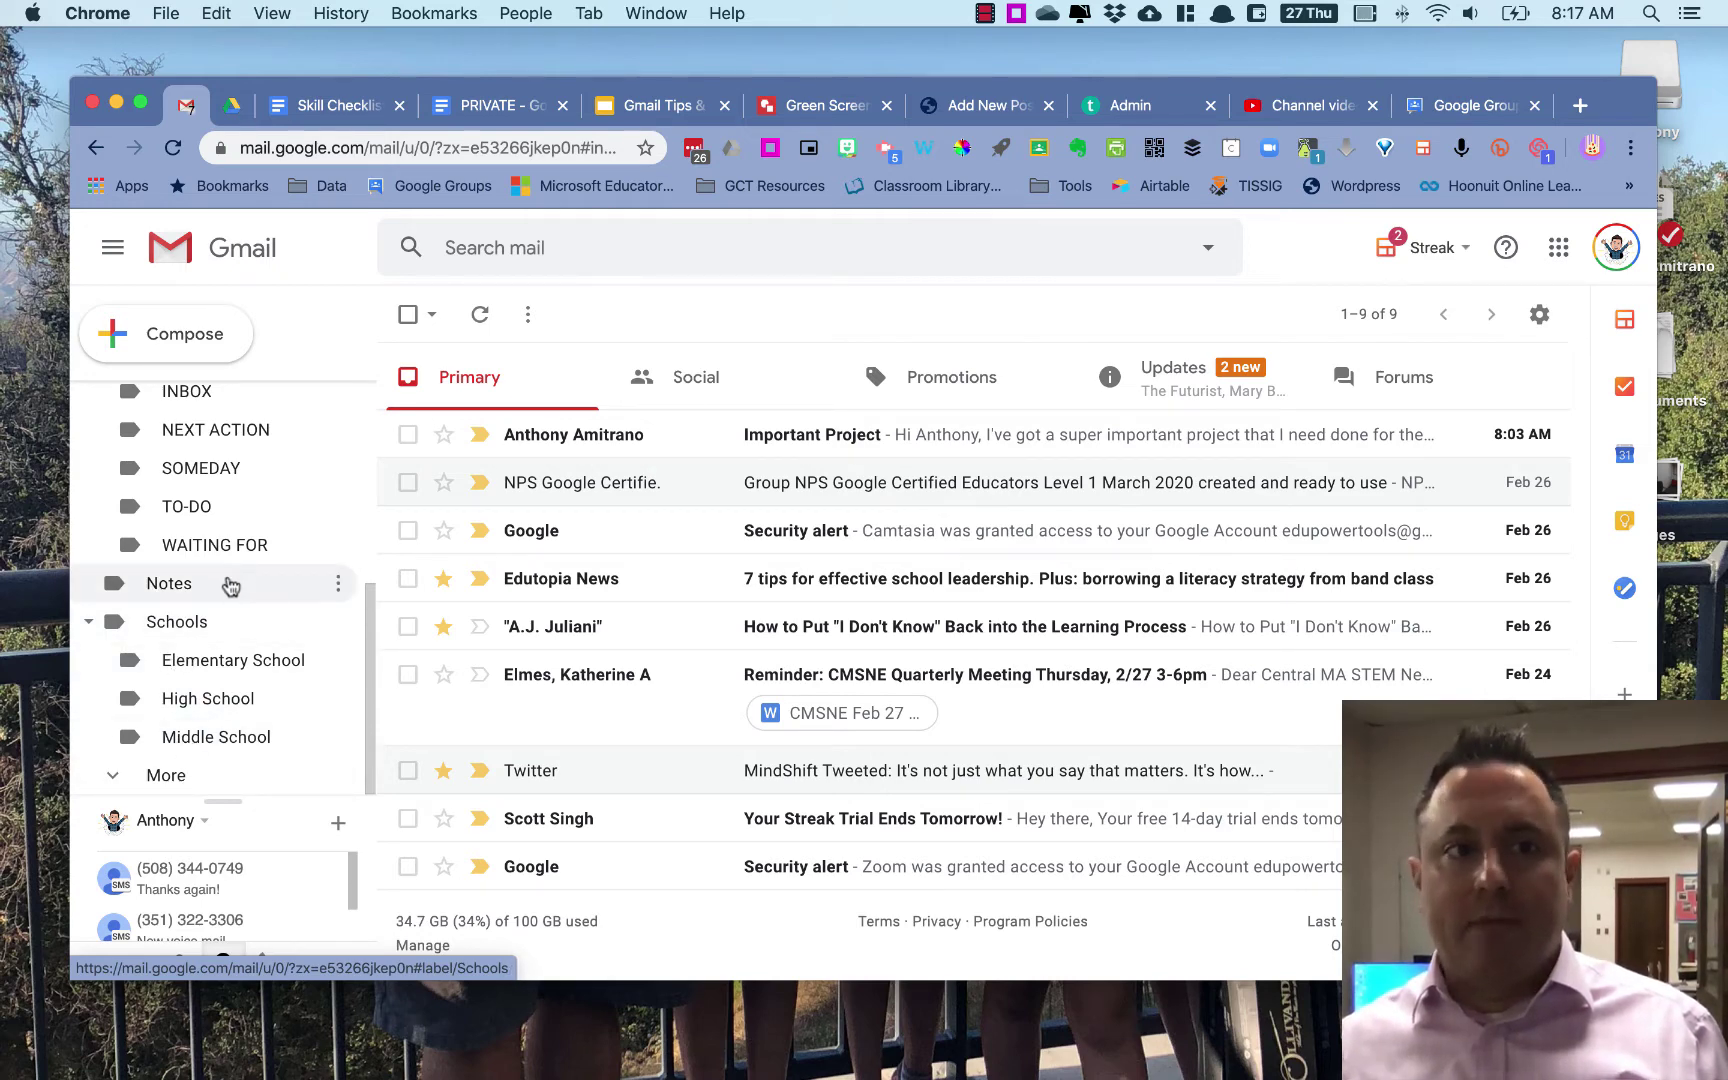
{"action": "scroll", "coordinate": [236, 580], "scroll_direction": "up", "scroll_amount": 5}
{"action": "scroll", "coordinate": [222, 582], "scroll_direction": "down", "scroll_amount": 2}
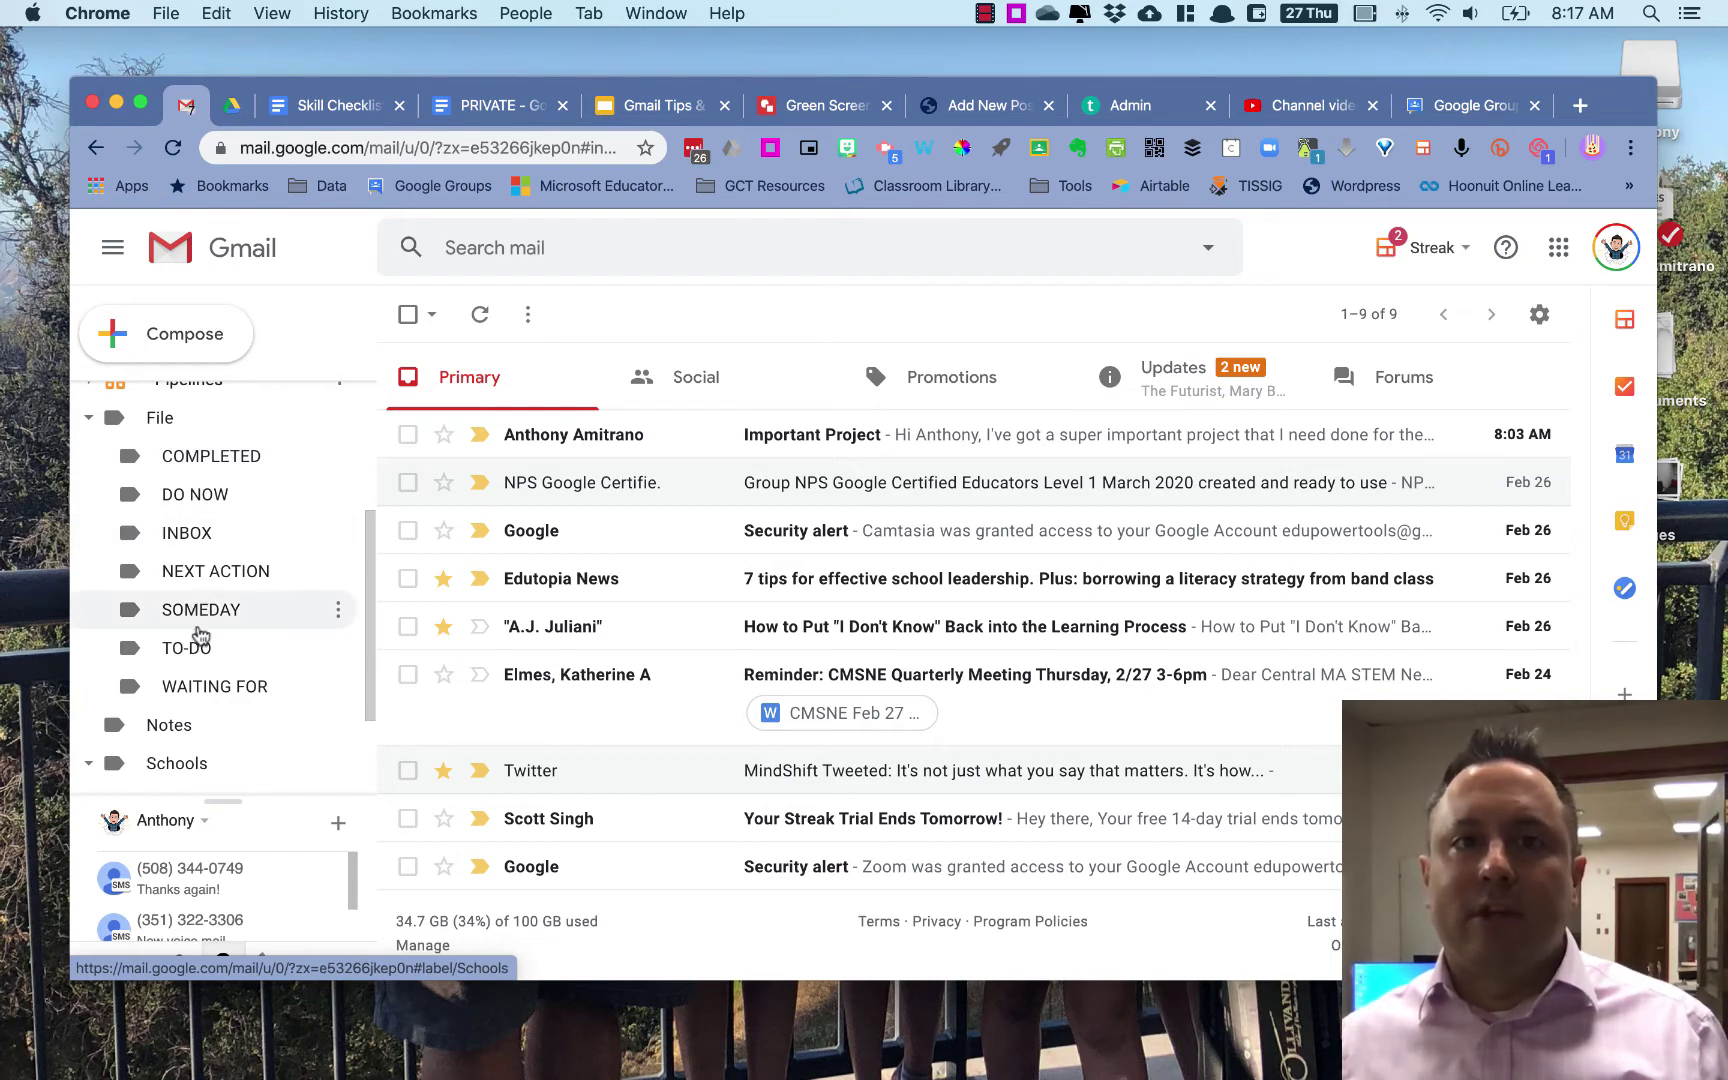
{"action": "scroll", "coordinate": [200, 630], "scroll_direction": "down", "scroll_amount": 3}
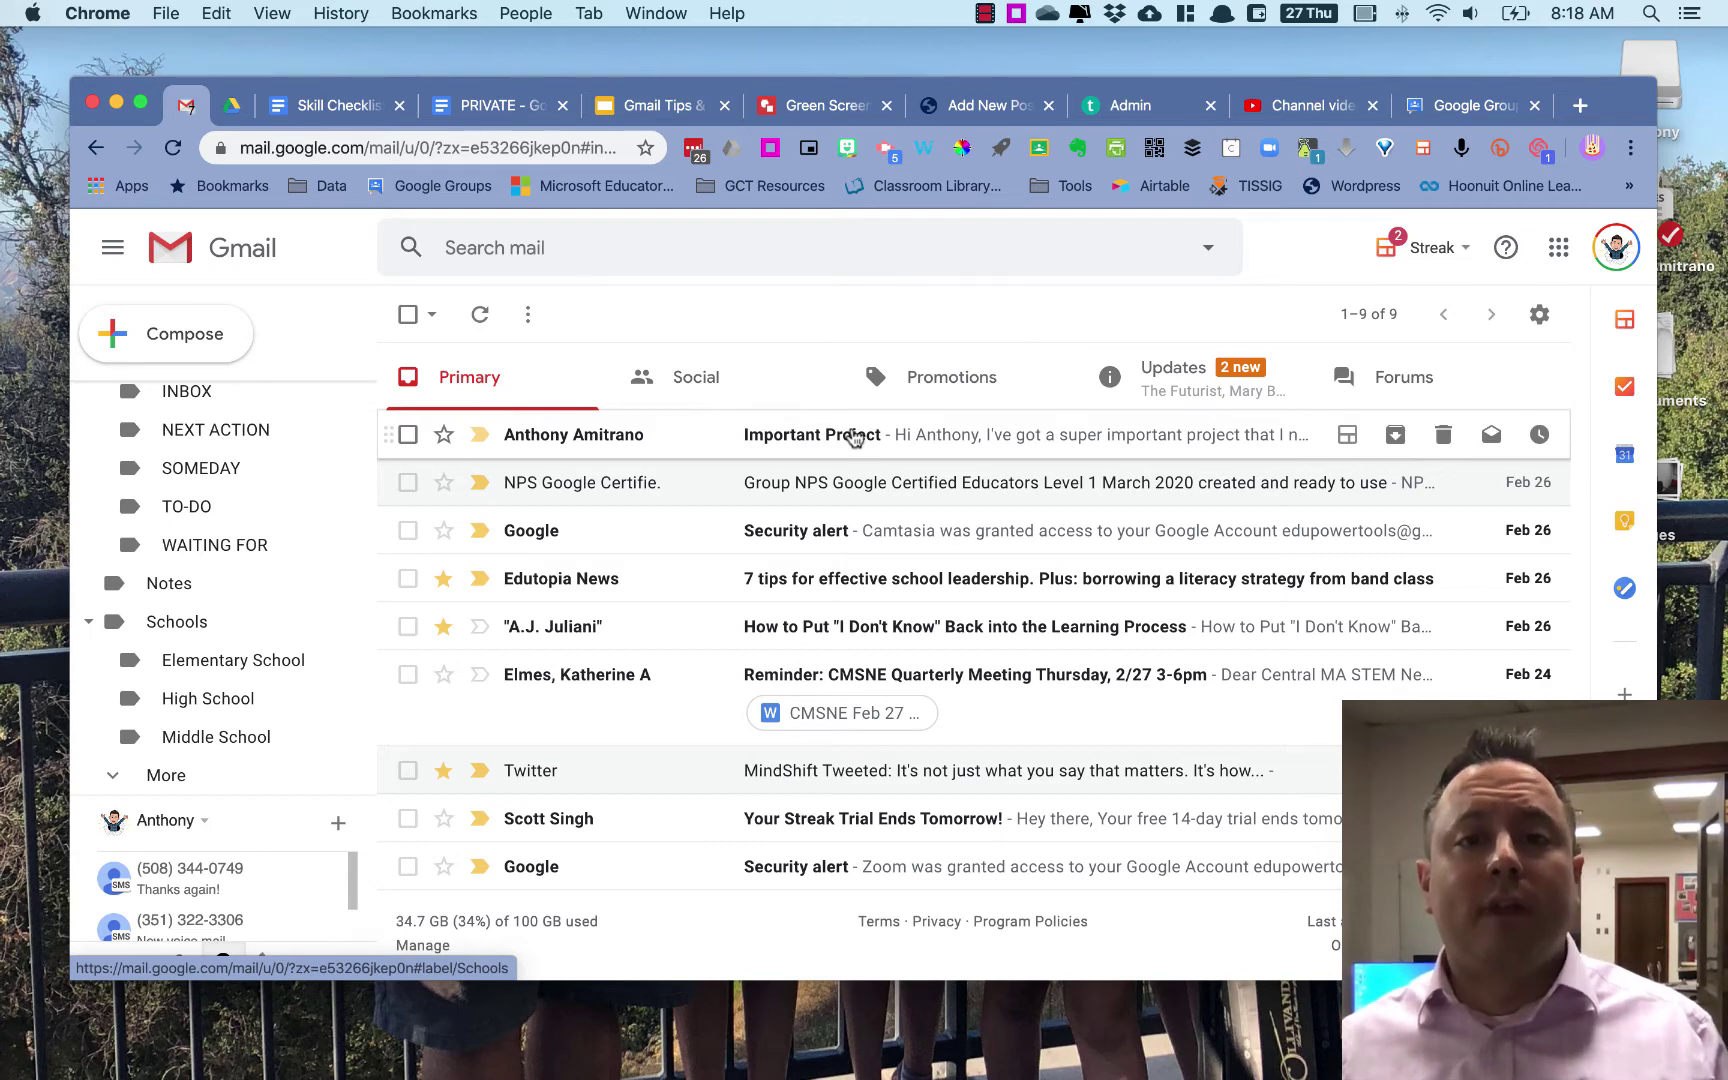
Step: Open the 'Important Project' email asking for an urgent elementary school project
{"action": "left_click", "coordinate": [853, 439]}
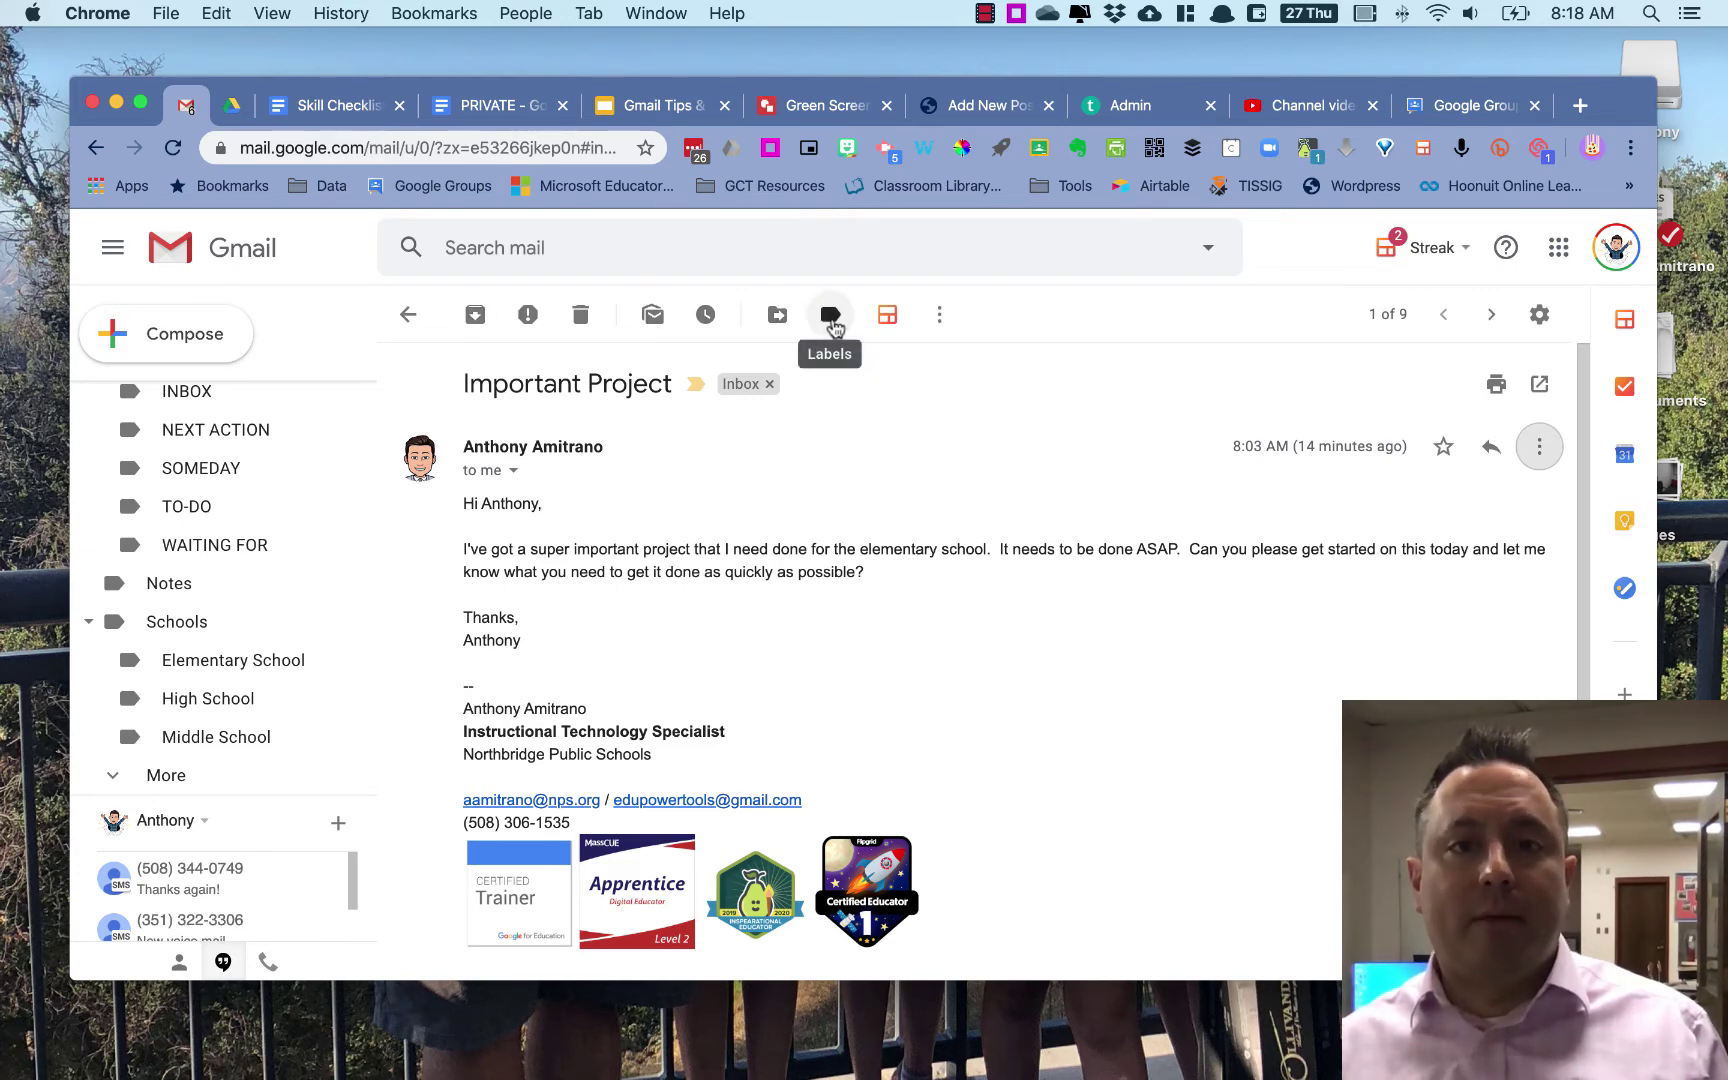
Step: Browse the available labels, then dismiss the list without applying any
{"action": "left_click", "coordinate": [832, 318]}
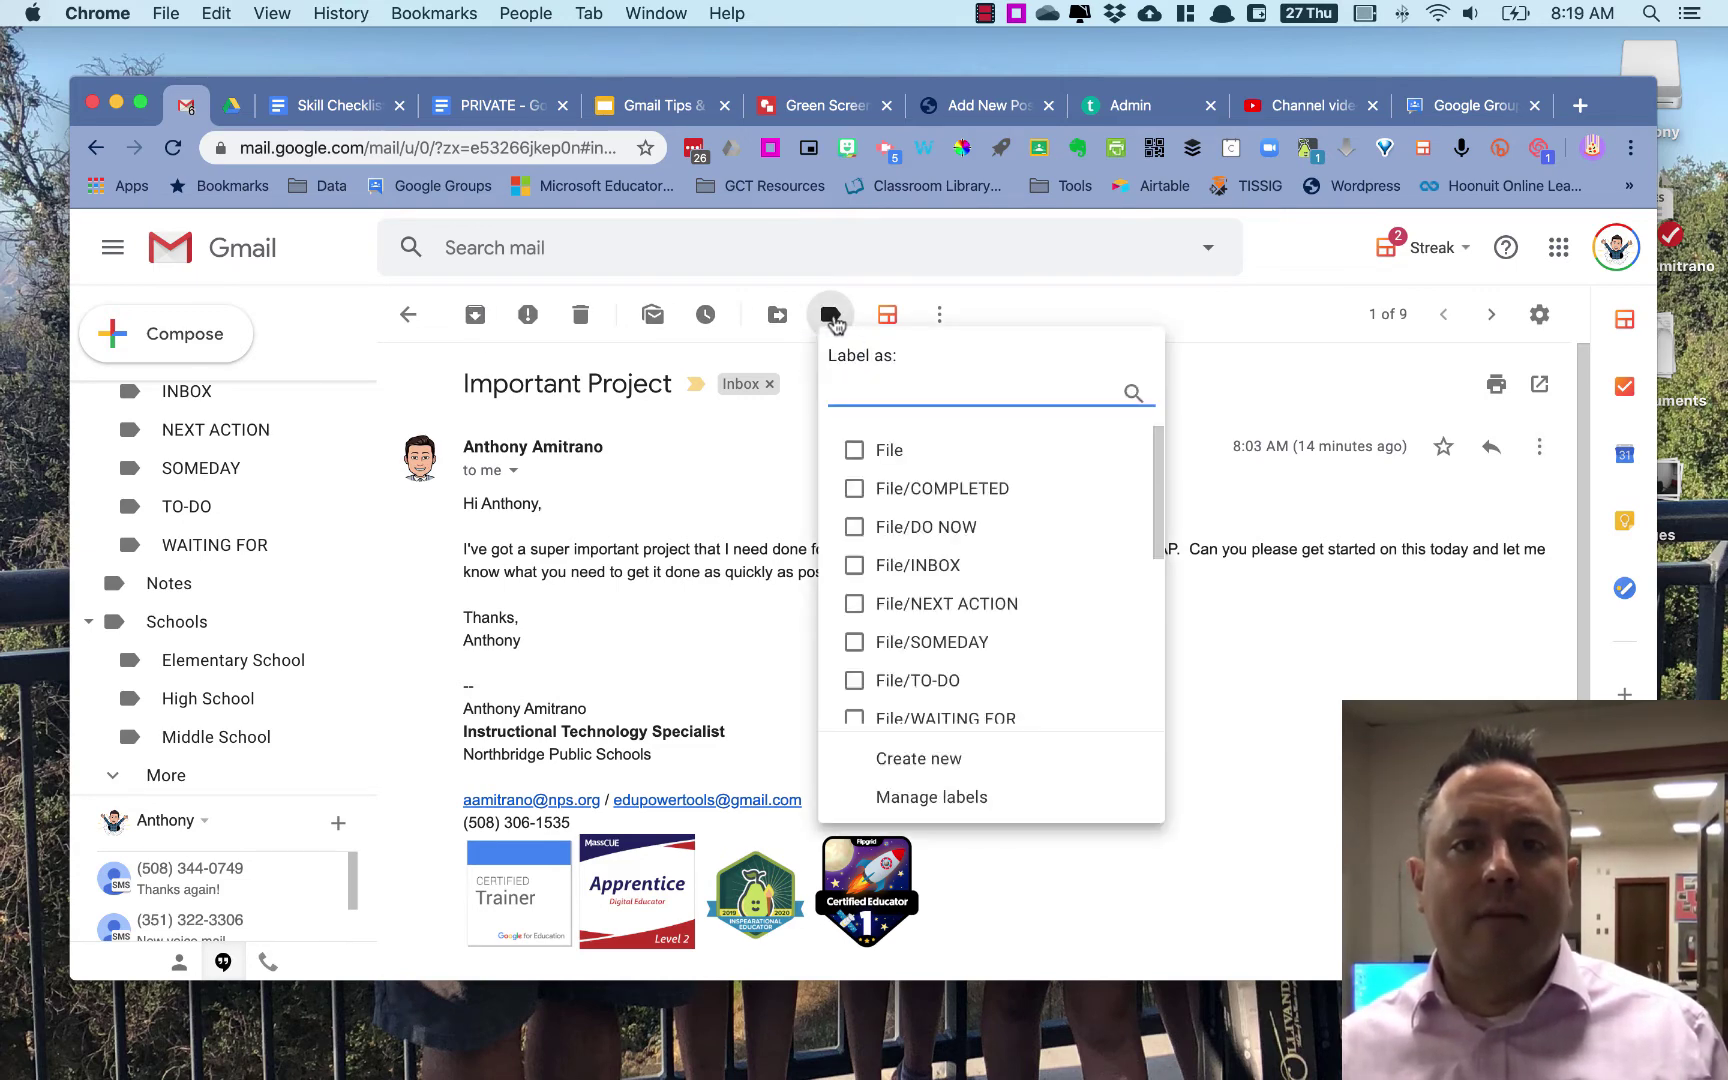
{"action": "scroll", "coordinate": [888, 636], "scroll_direction": "down", "scroll_amount": 5}
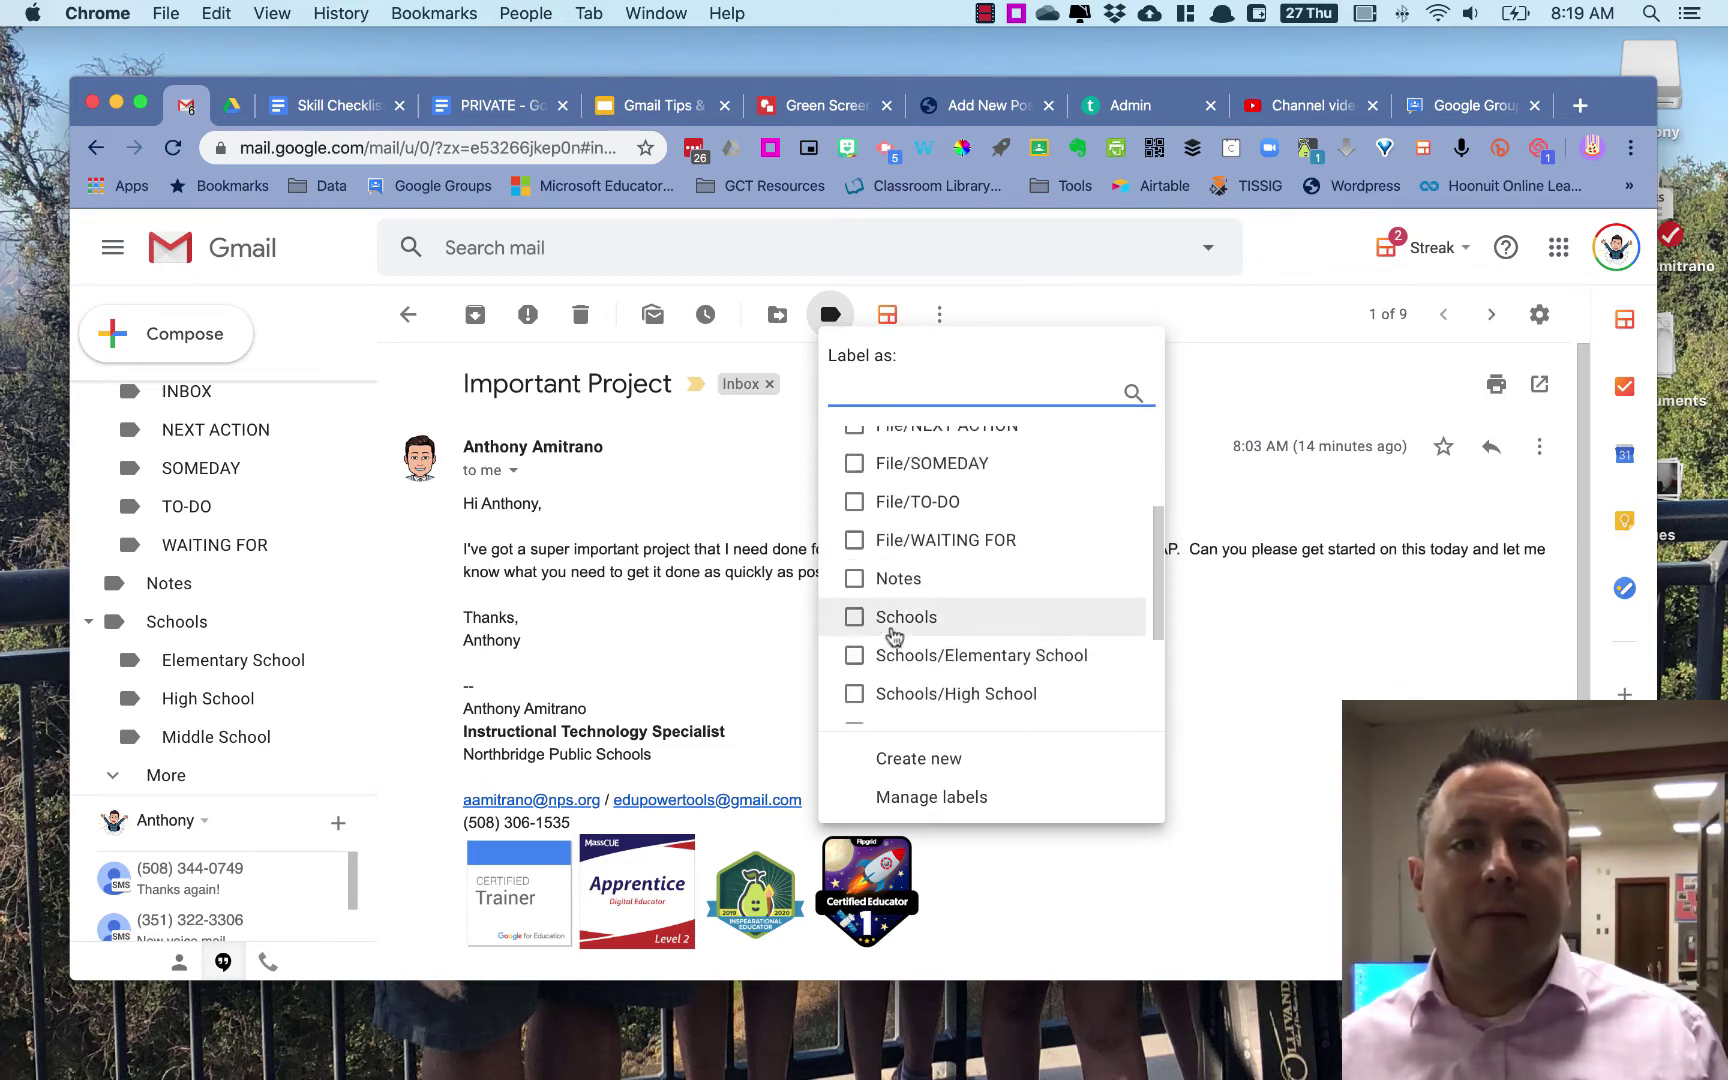
{"action": "scroll", "coordinate": [895, 636], "scroll_direction": "down", "scroll_amount": 3}
{"action": "scroll", "coordinate": [896, 638], "scroll_direction": "up", "scroll_amount": 7}
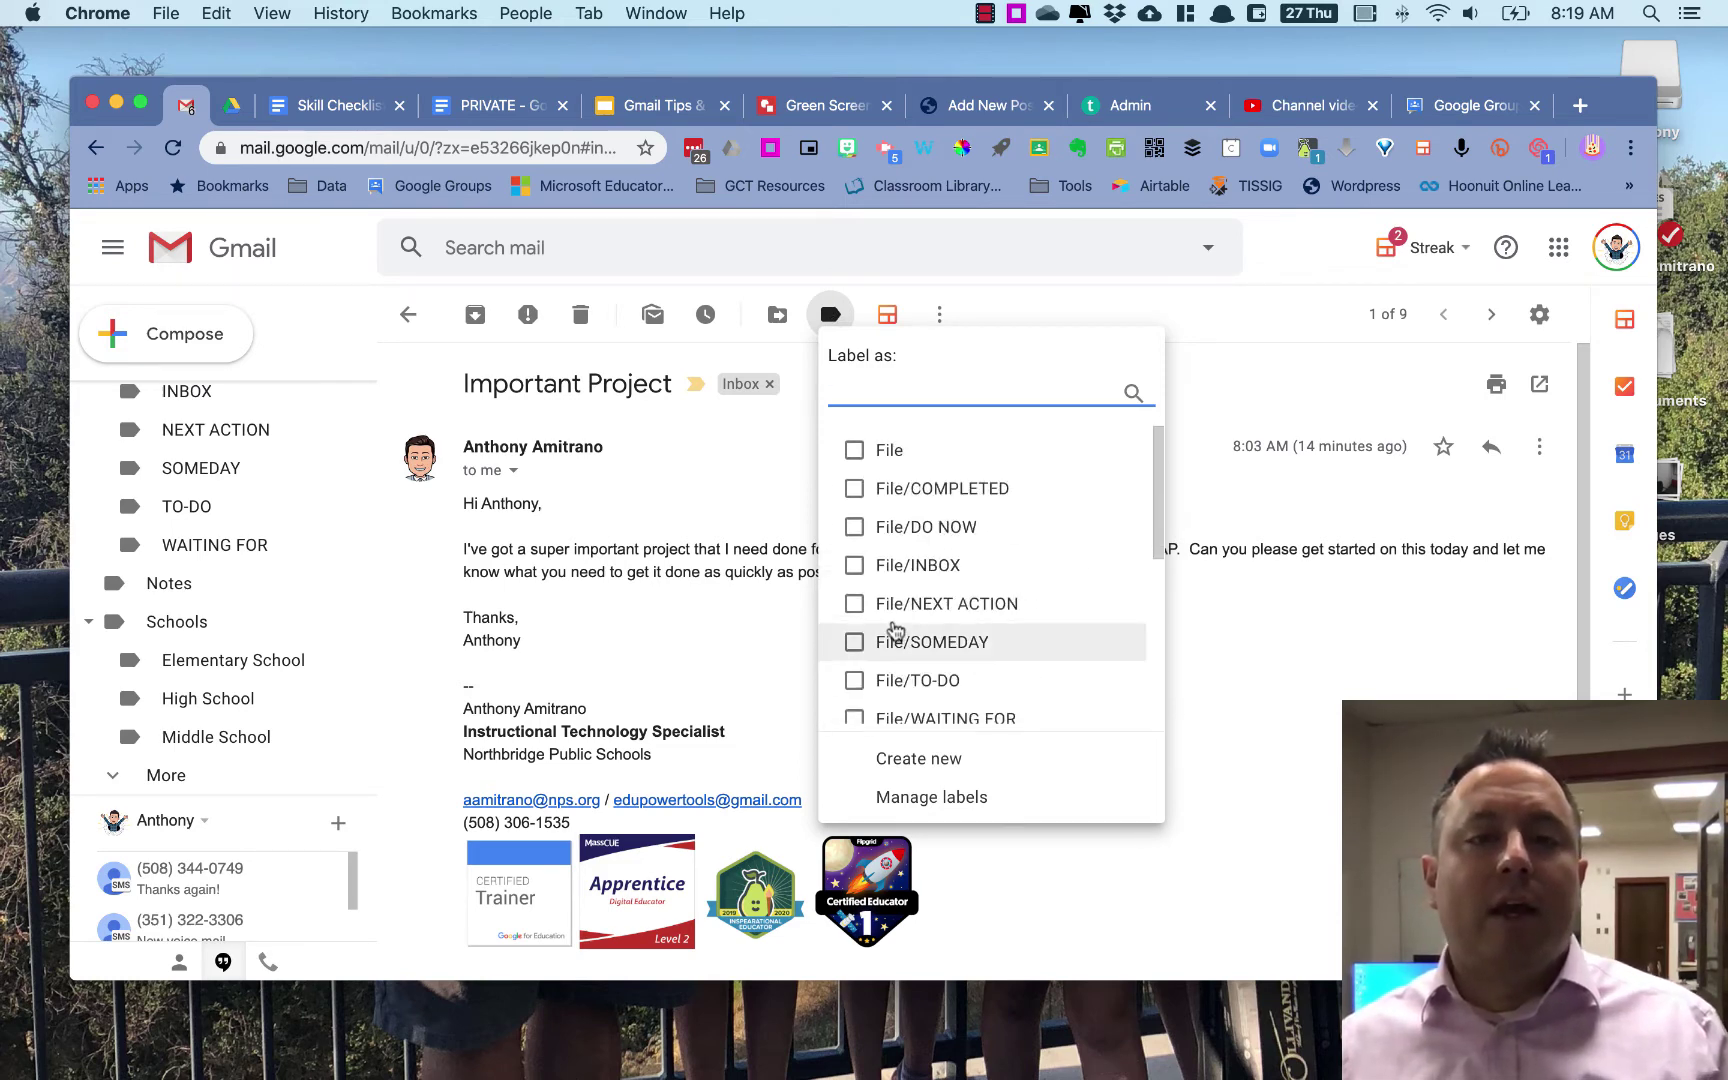
{"action": "left_click", "coordinate": [710, 566]}
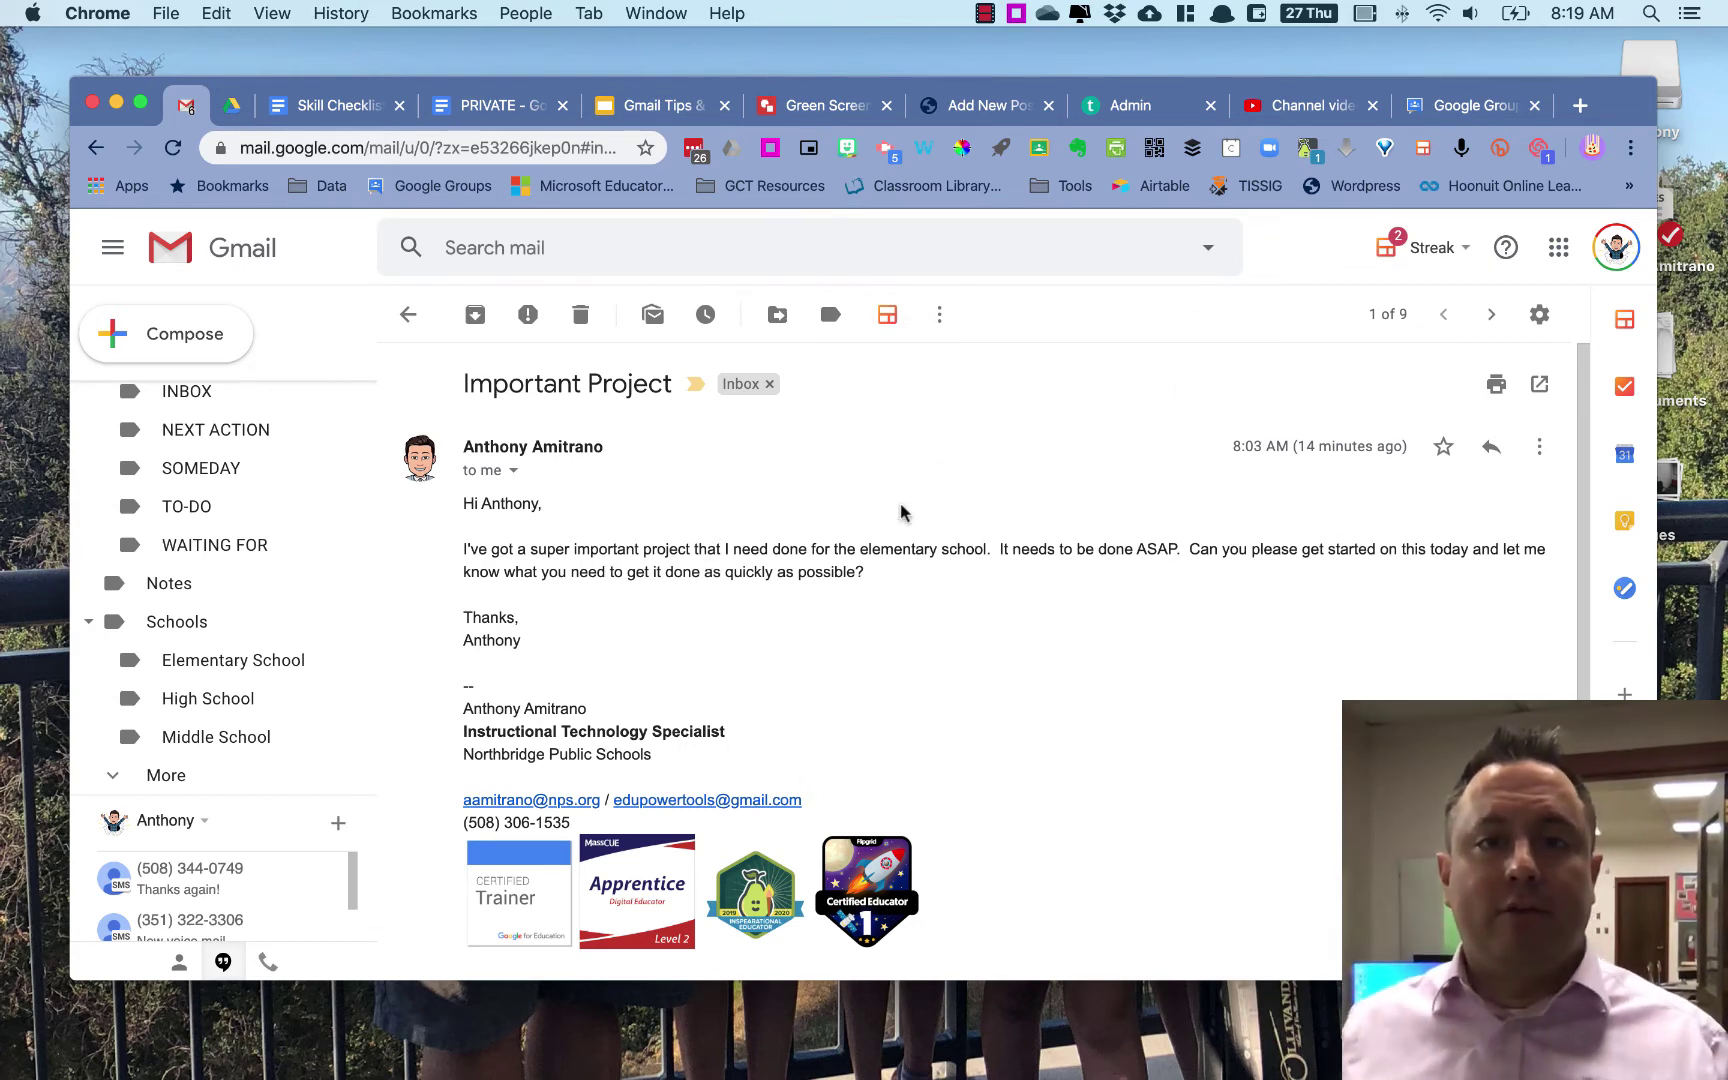
Step: Label the email Schools/Elementary School and File/DO NOW, then go back to the inbox
{"action": "left_click", "coordinate": [830, 314]}
{"action": "scroll", "coordinate": [903, 598], "scroll_direction": "down", "scroll_amount": 4}
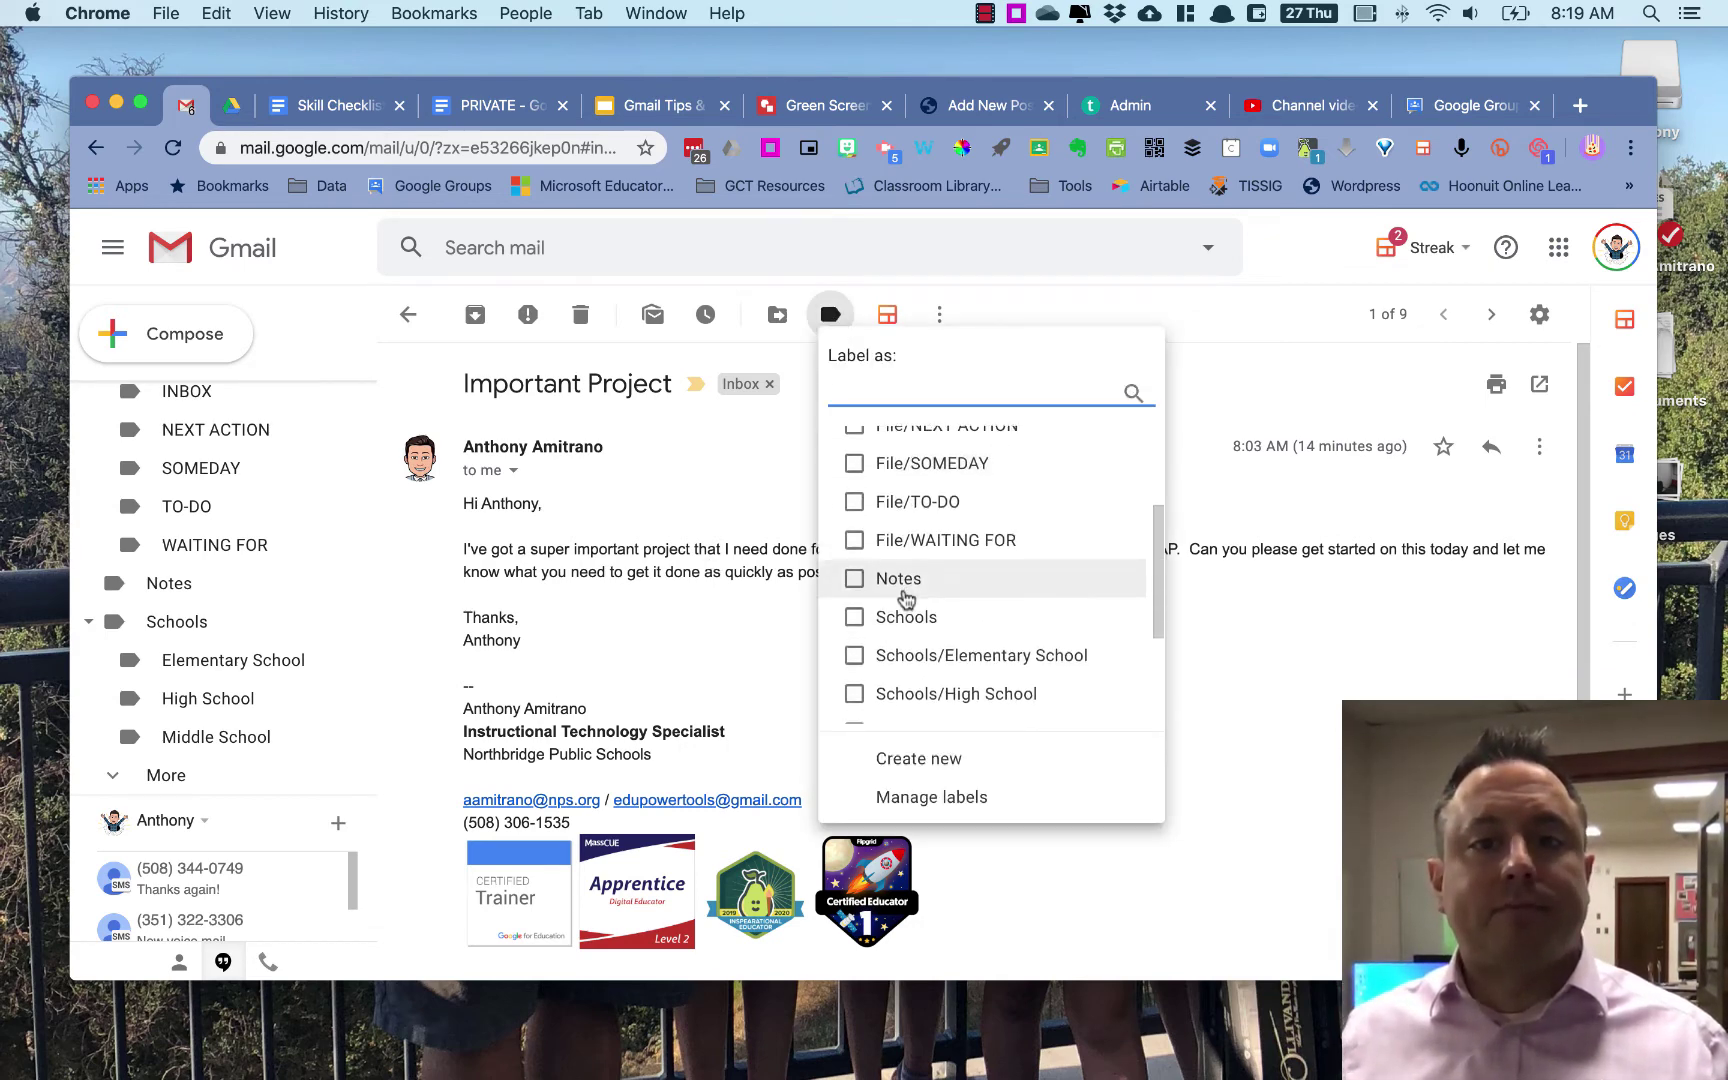
{"action": "left_click", "coordinate": [854, 556]}
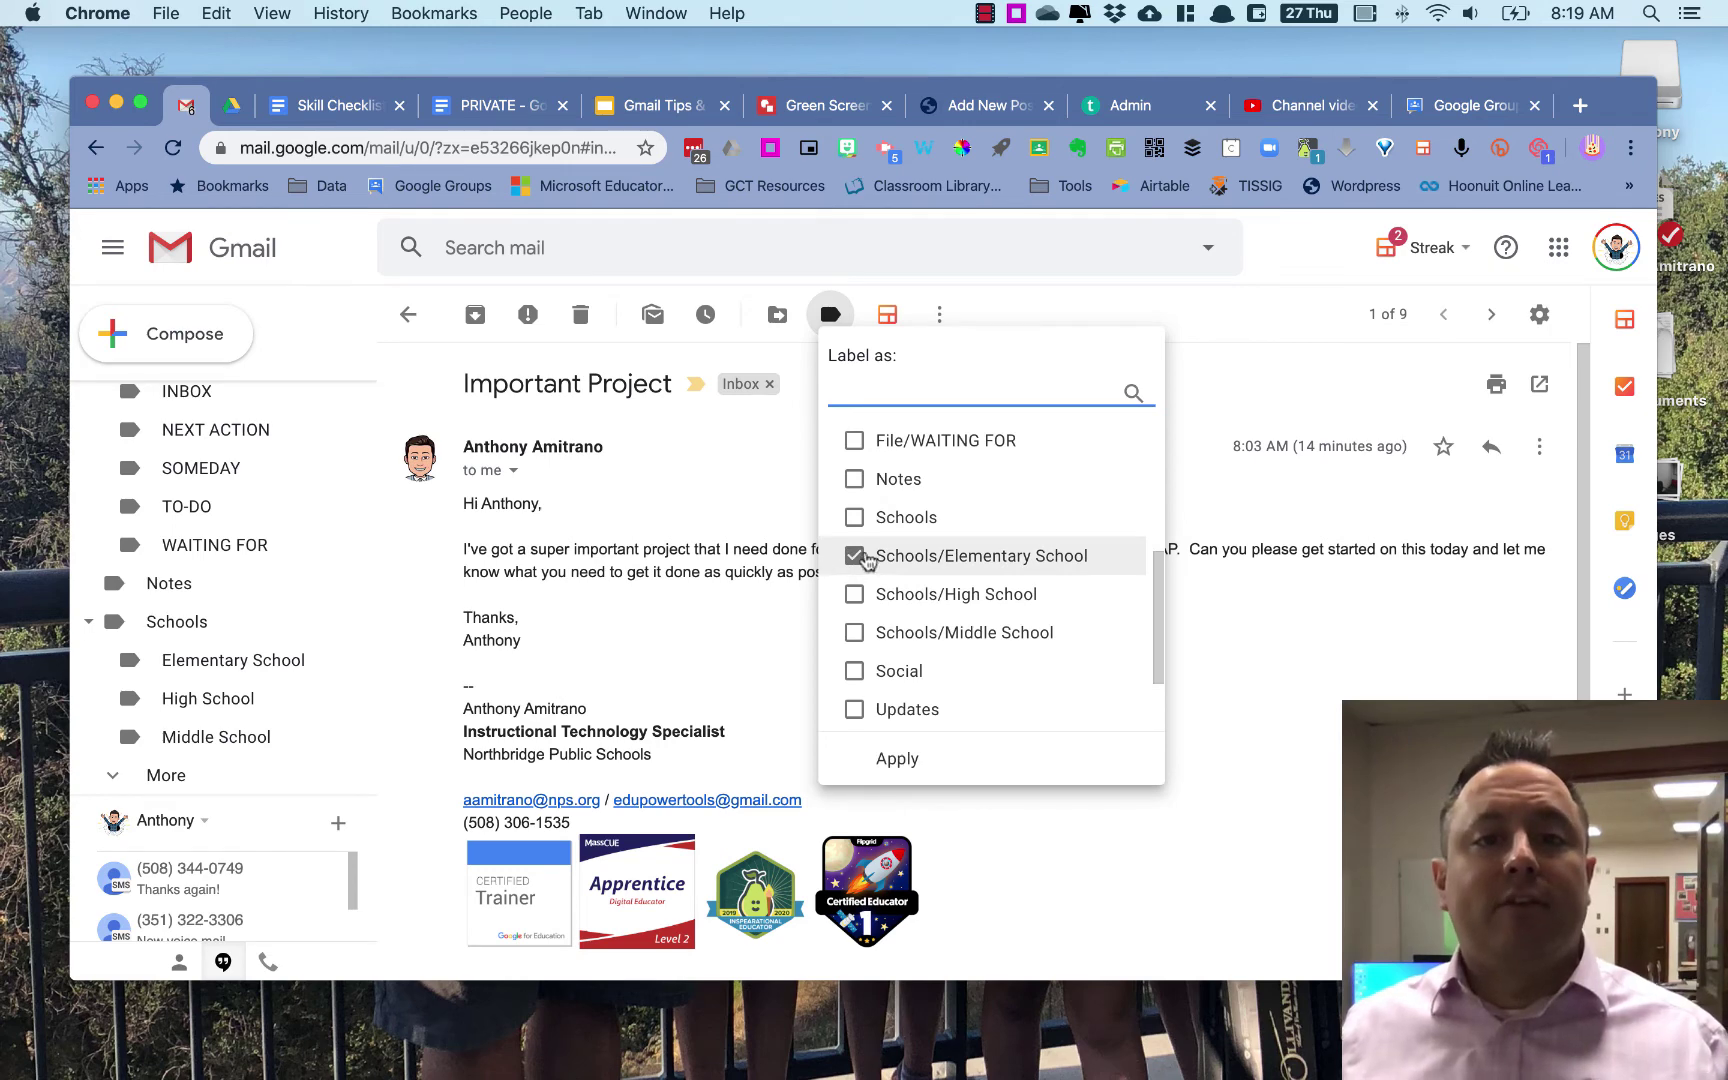
{"action": "scroll", "coordinate": [926, 563], "scroll_direction": "up", "scroll_amount": 6}
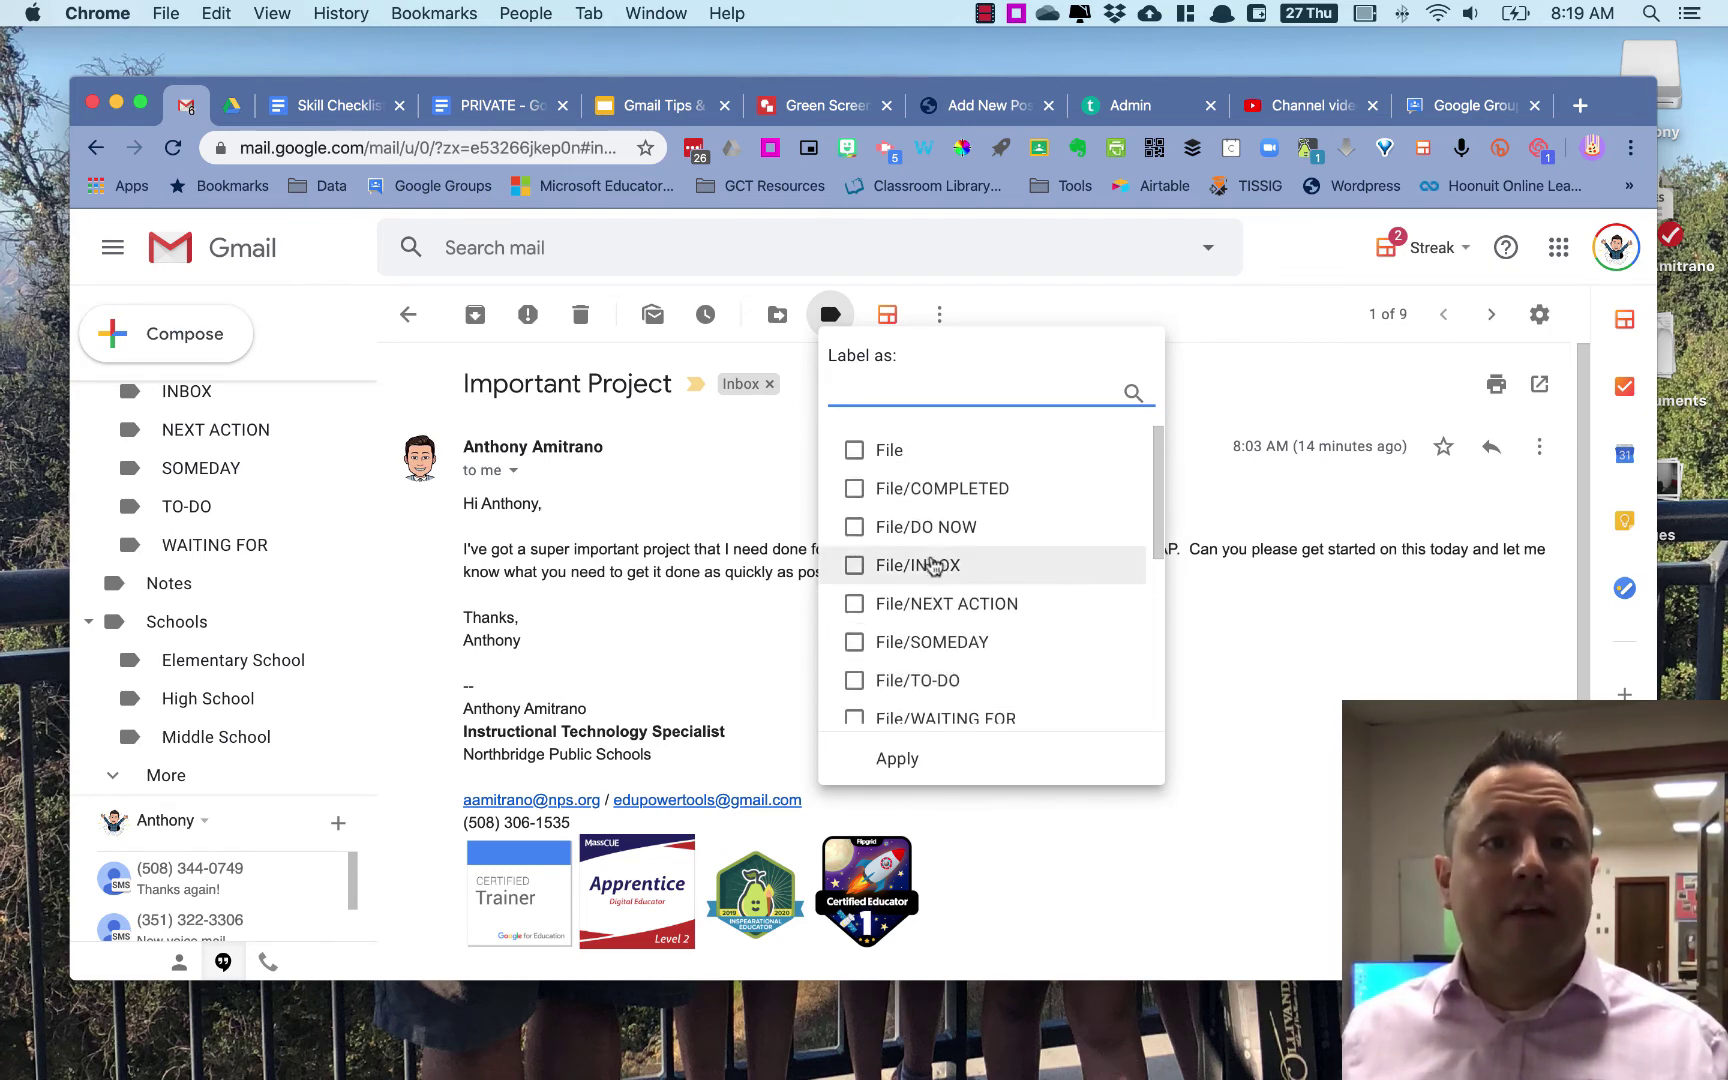
{"action": "left_click", "coordinate": [855, 528]}
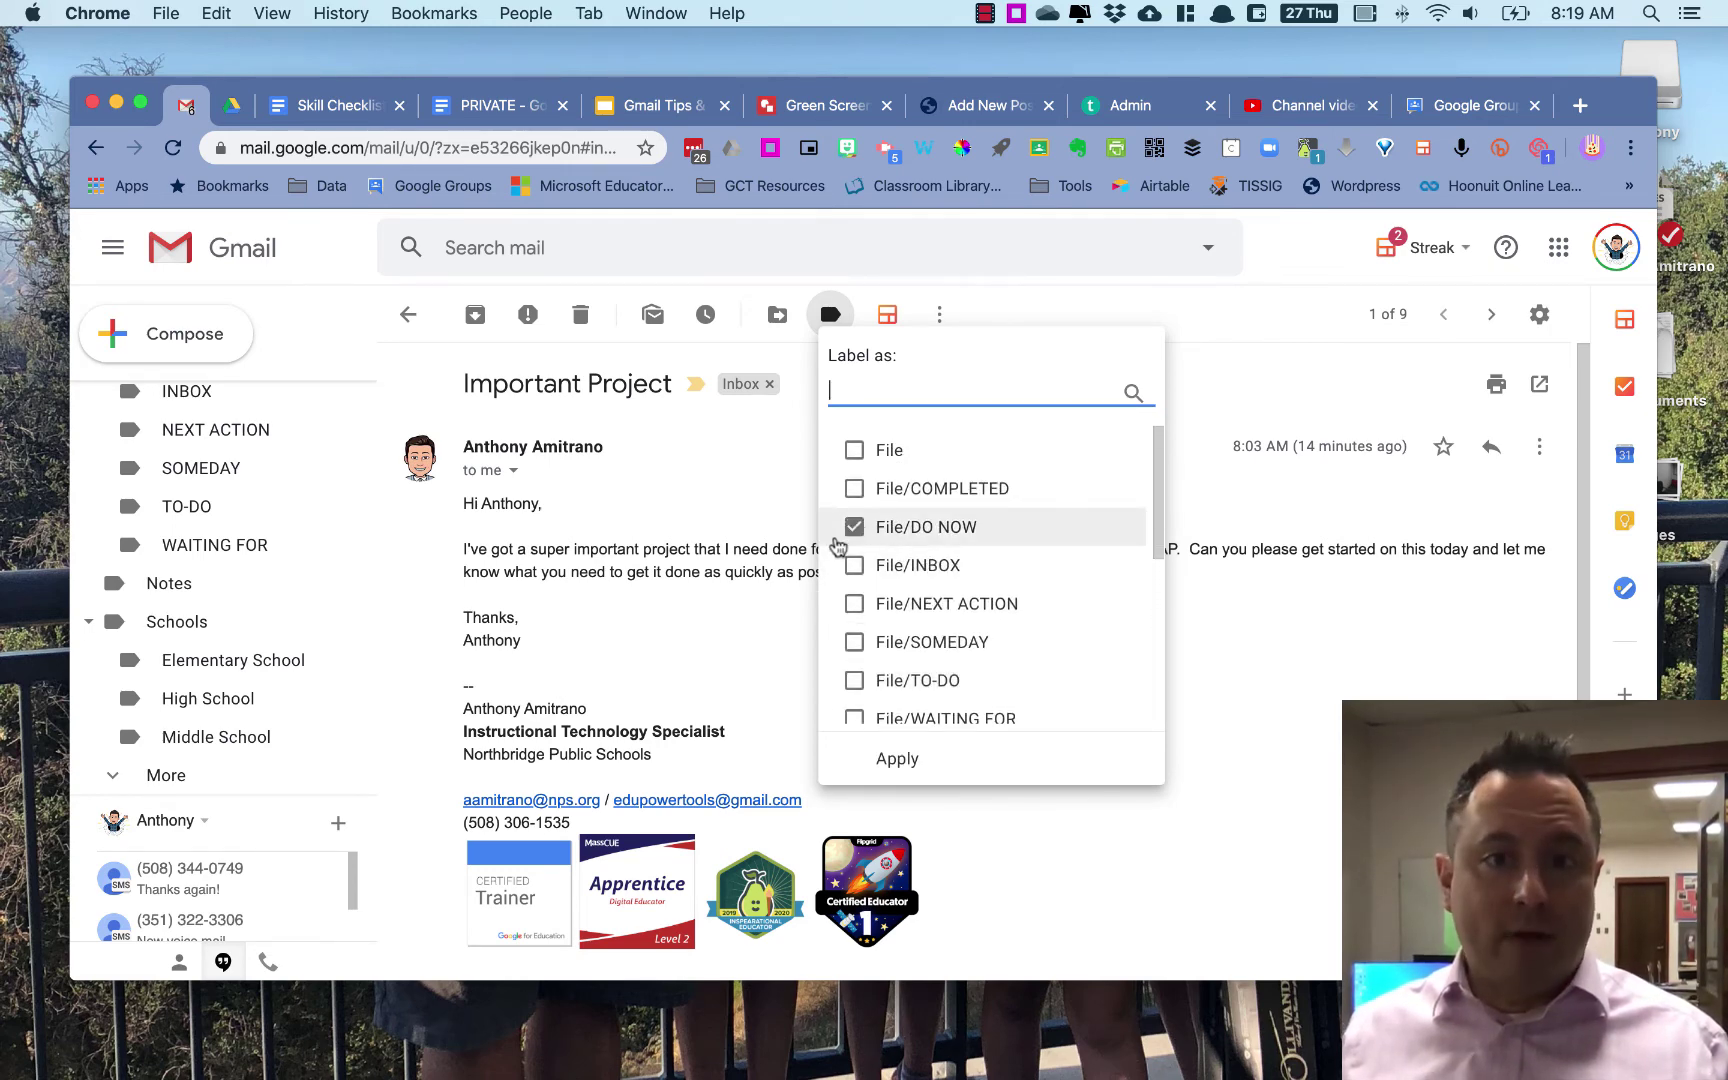
{"action": "left_click", "coordinate": [897, 760]}
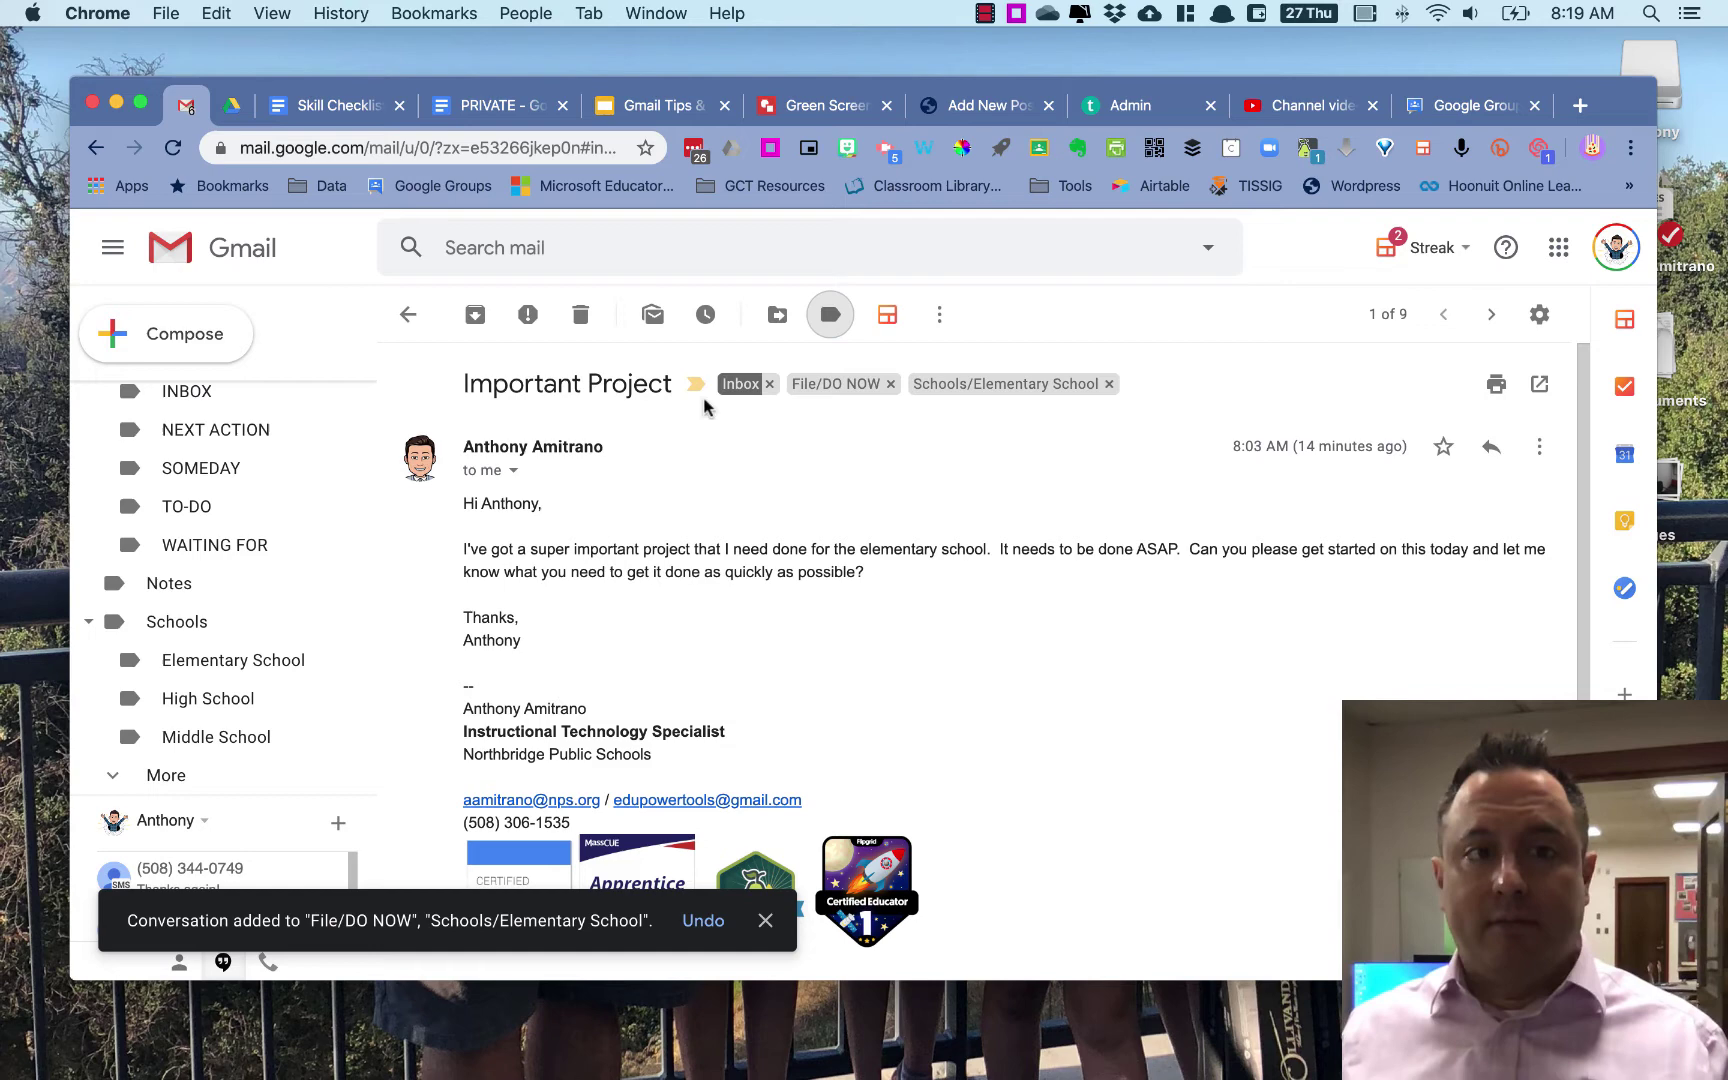
{"action": "scroll", "coordinate": [200, 450], "scroll_direction": "up", "scroll_amount": 5}
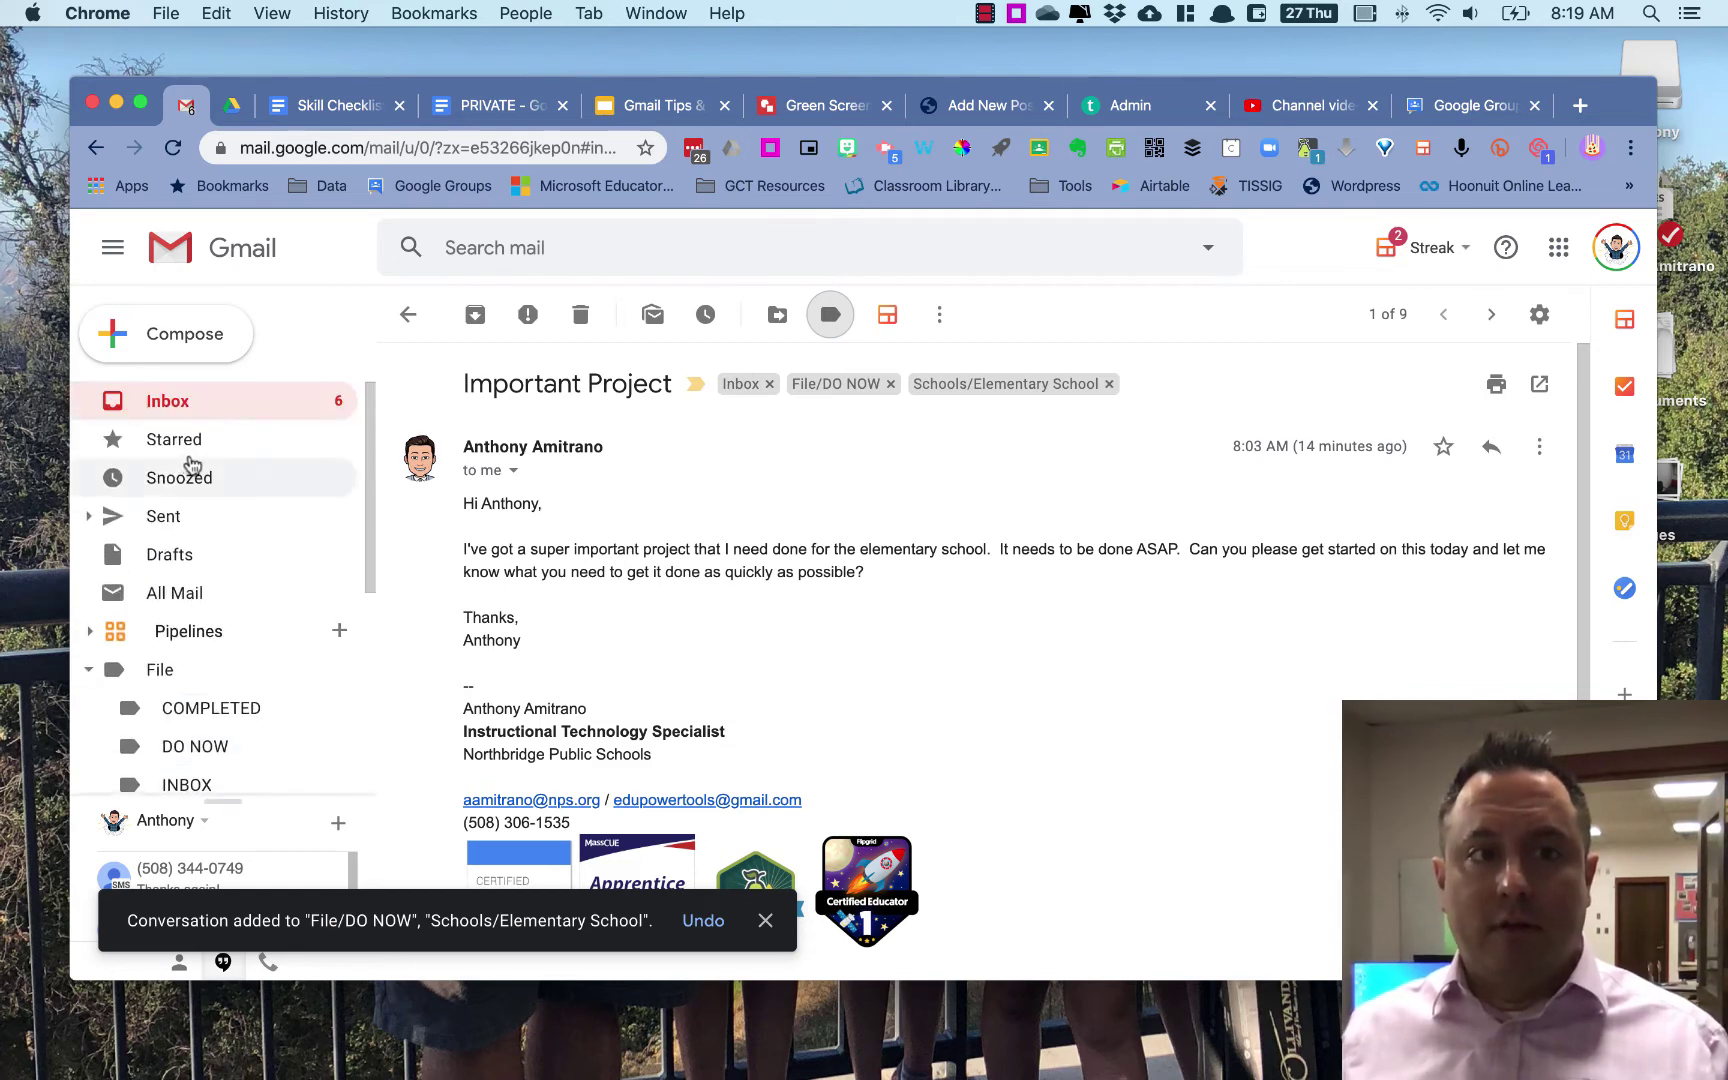
{"action": "left_click", "coordinate": [181, 410]}
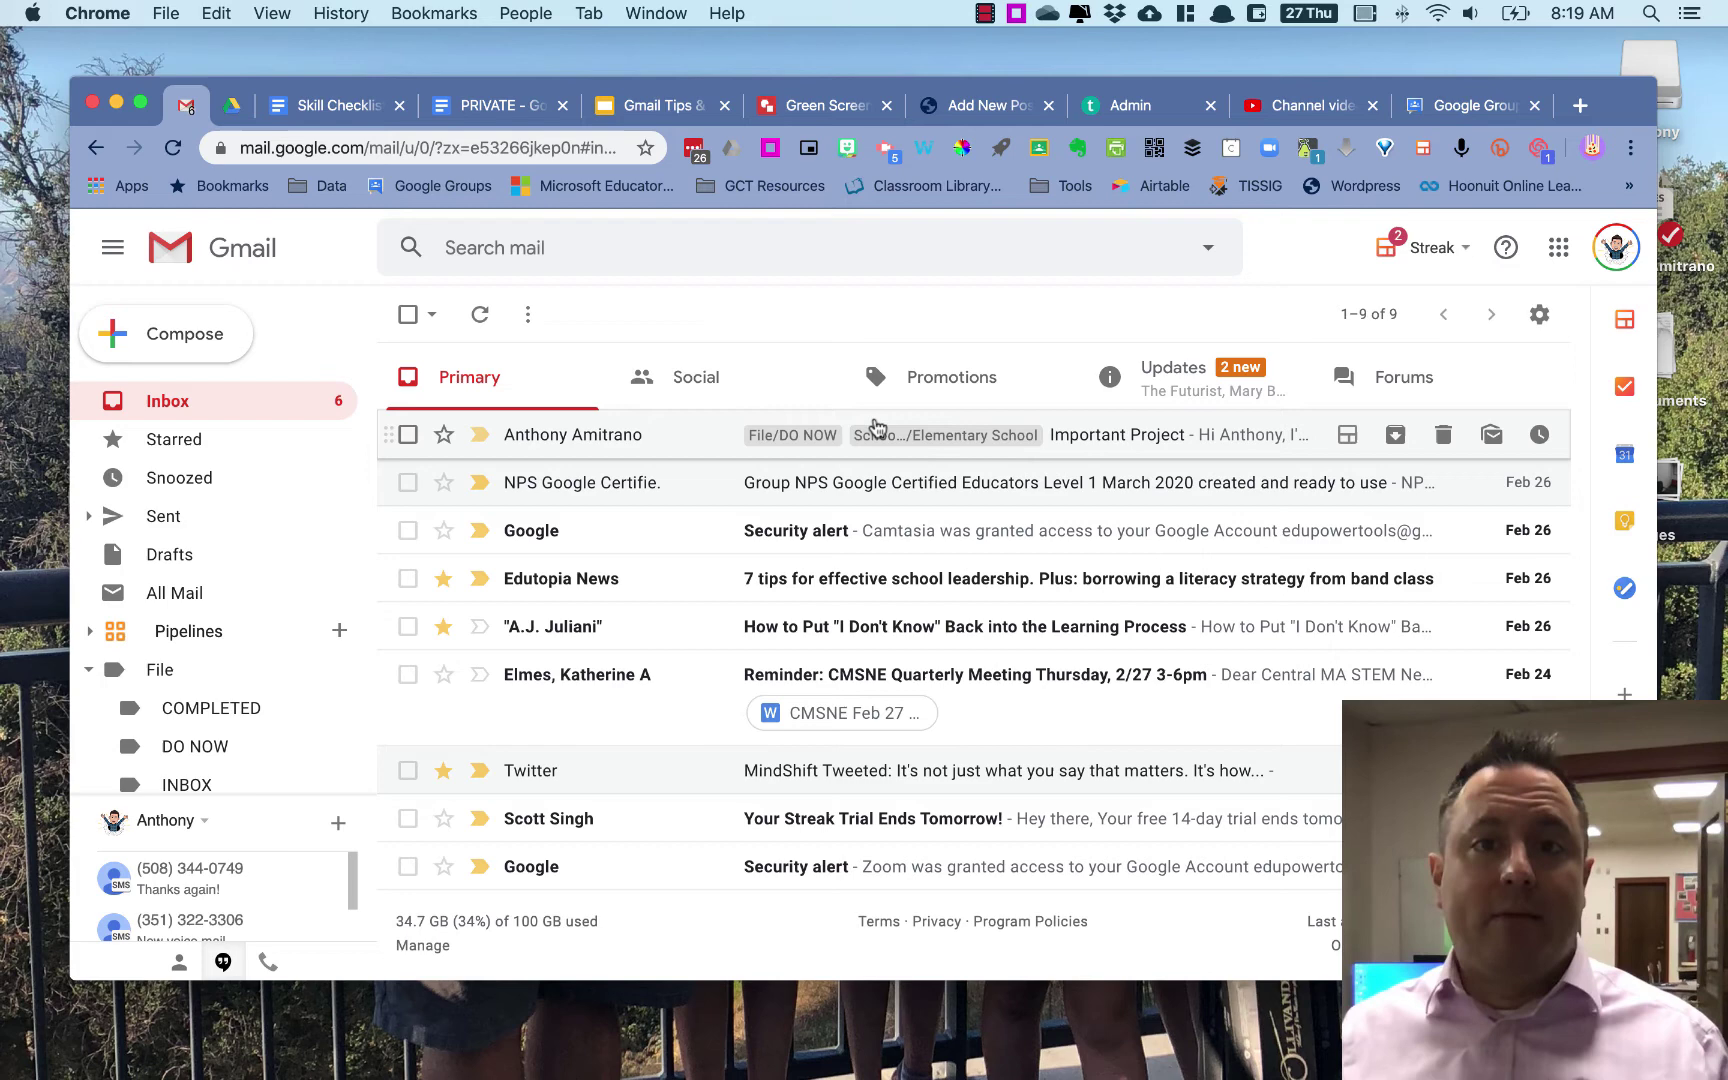
{"action": "left_click", "coordinate": [1157, 438]}
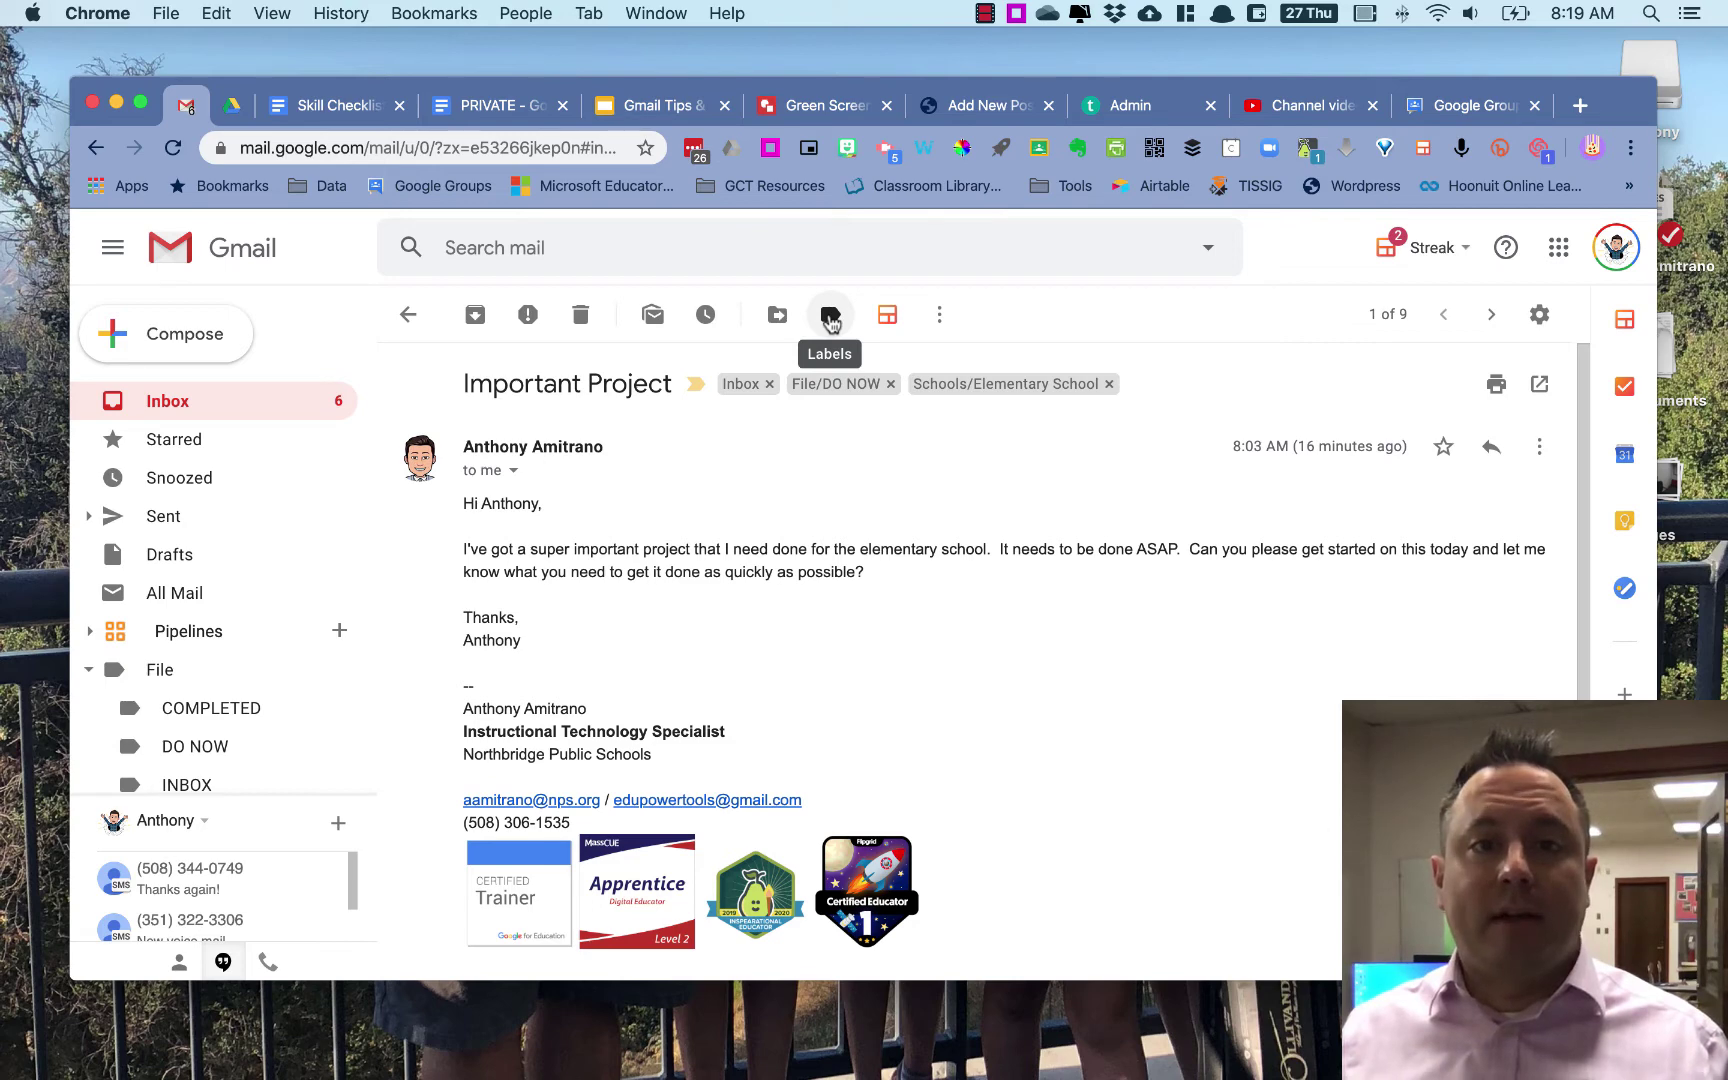
{"action": "left_click", "coordinate": [830, 317]}
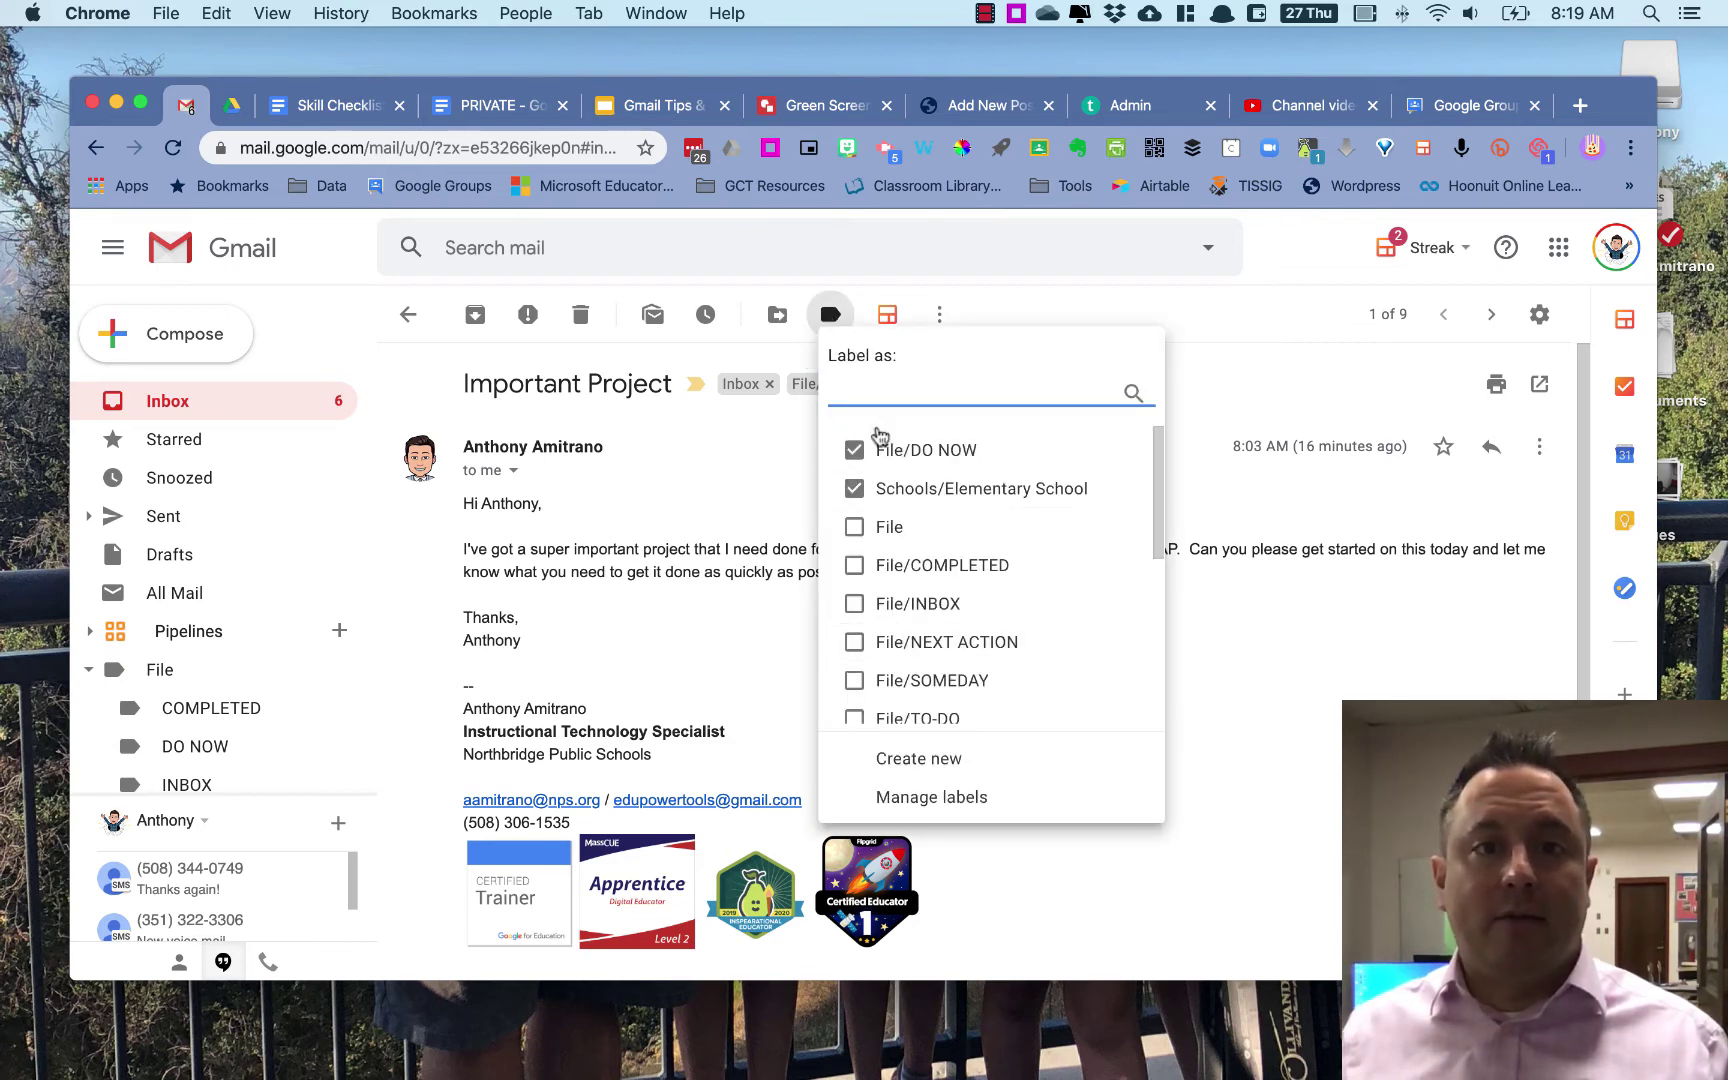
{"action": "left_click", "coordinate": [757, 492]}
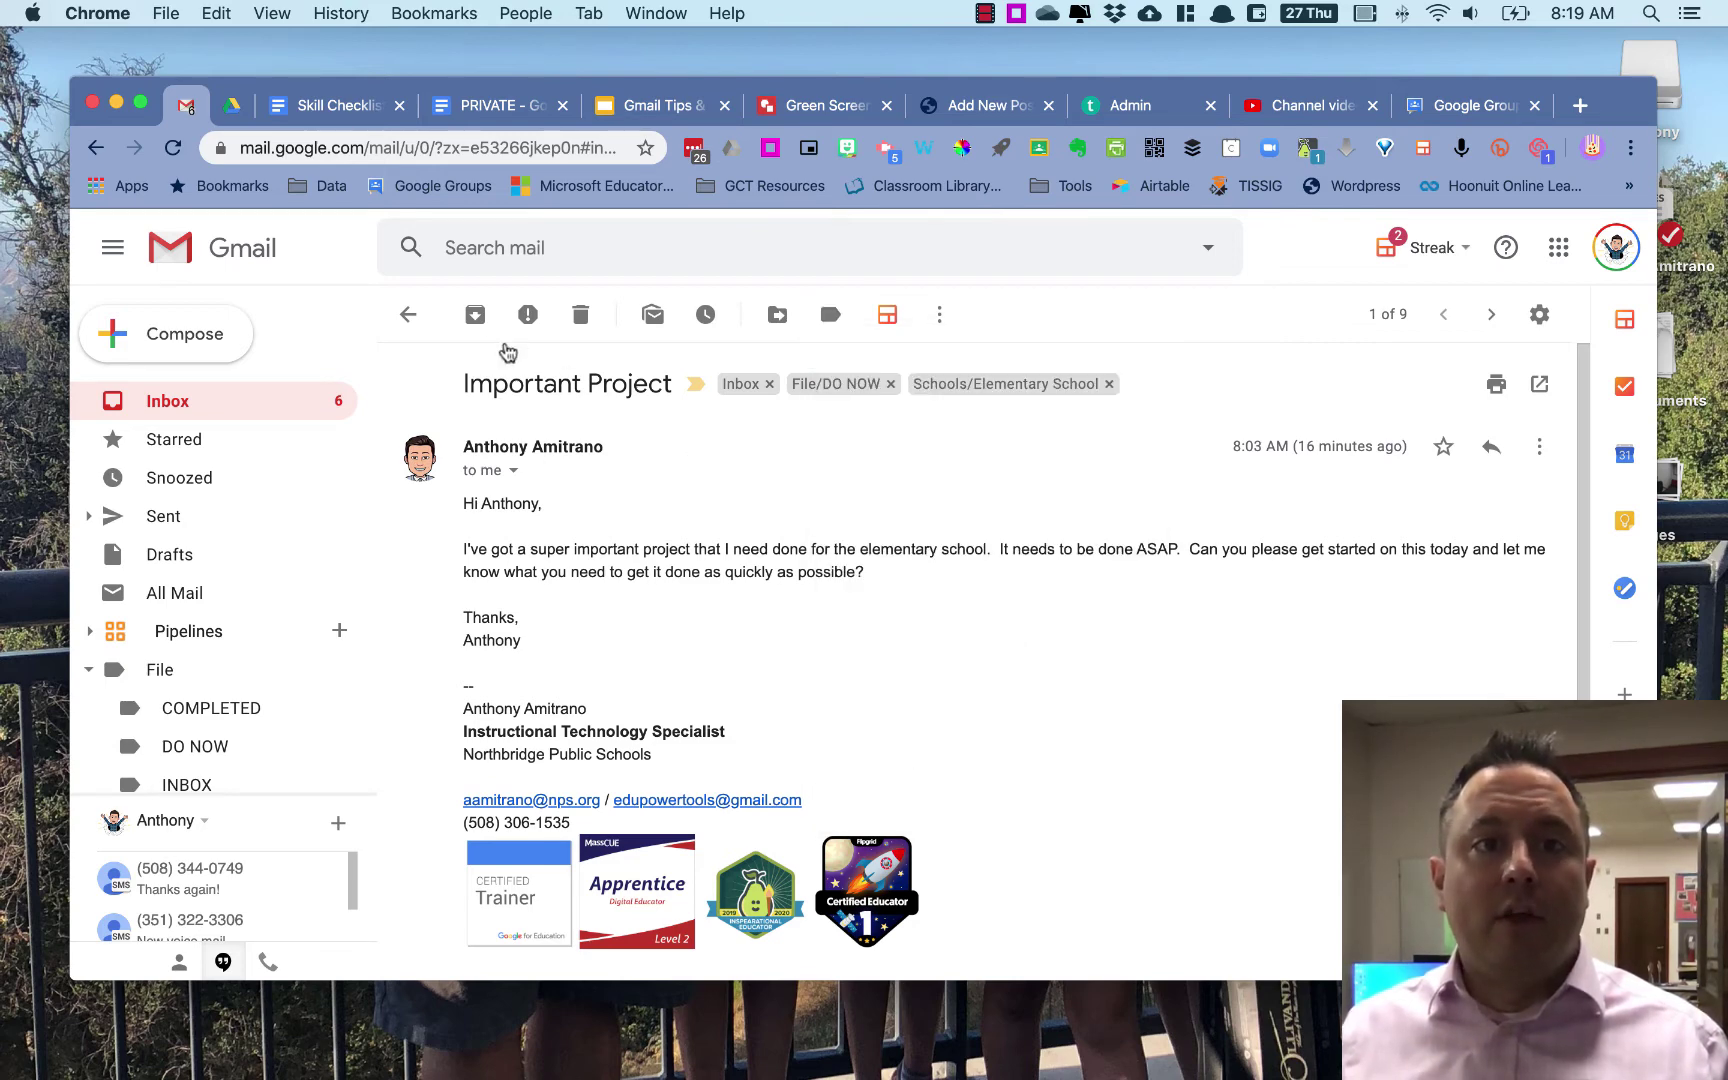
{"action": "left_click", "coordinate": [408, 314]}
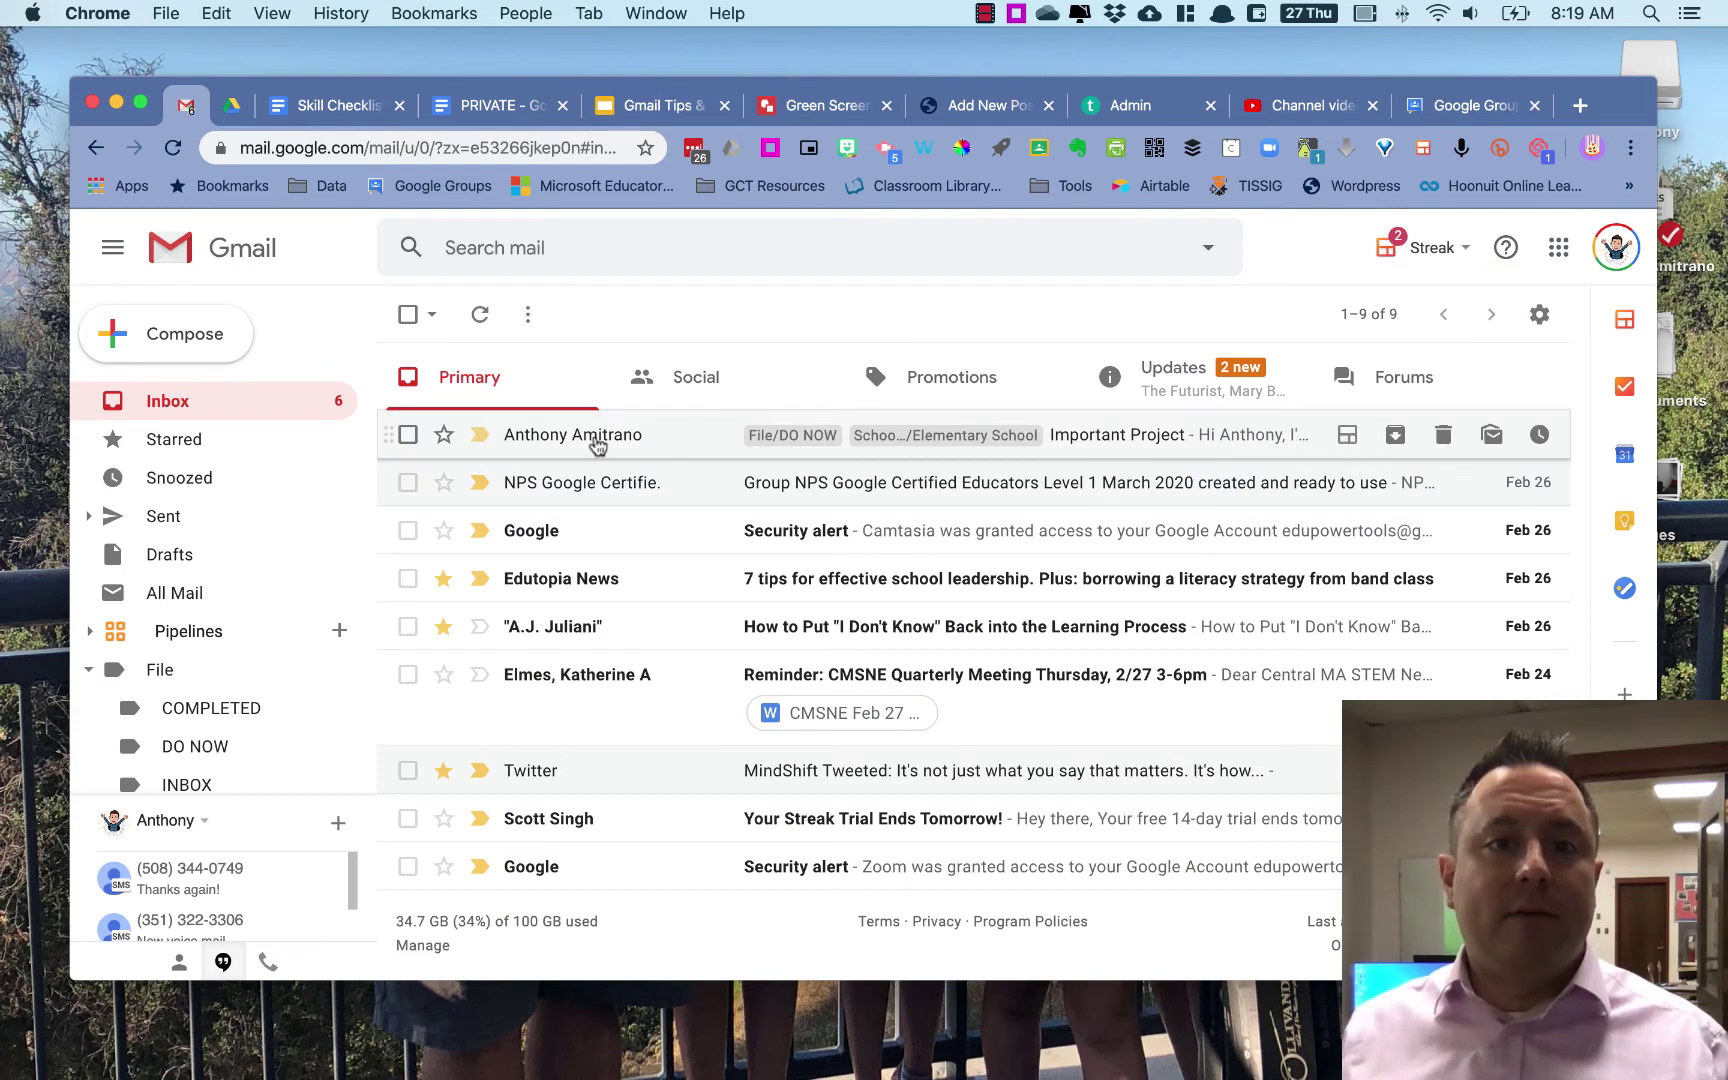
{"action": "left_click_drag", "start_coordinate": [592, 444], "coordinate": [211, 733]}
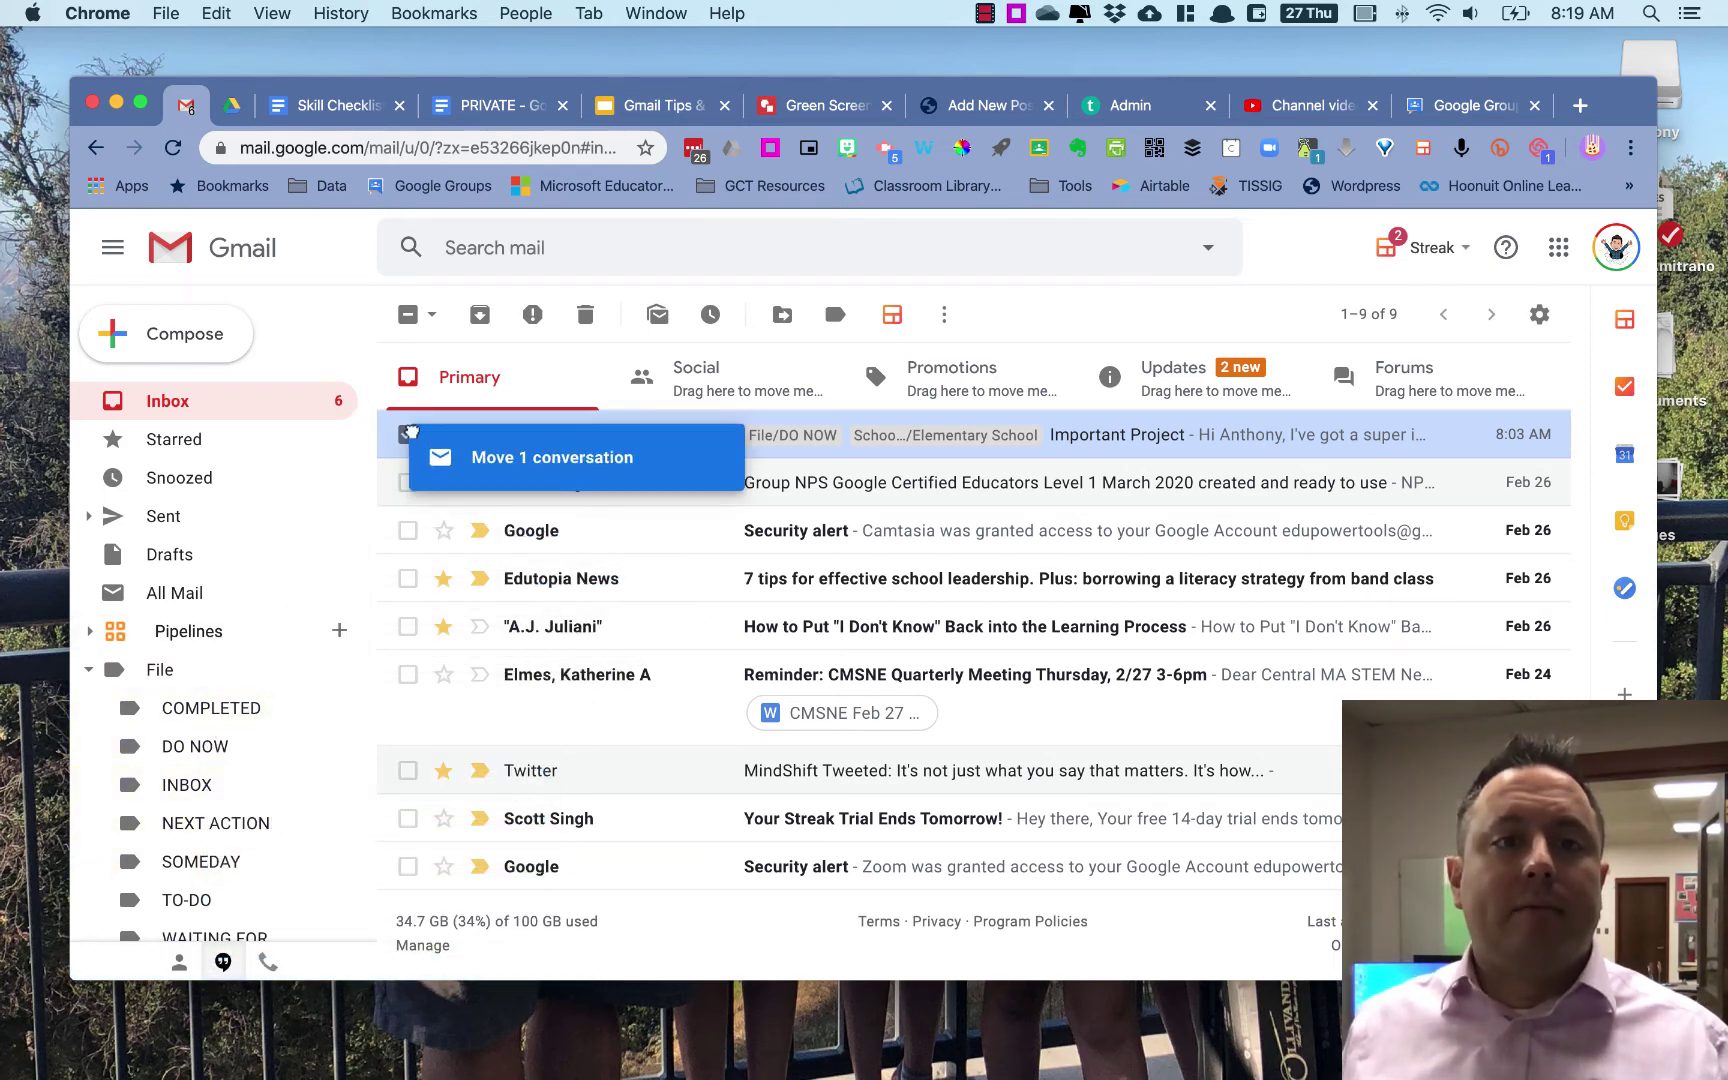
{"action": "left_click", "coordinate": [408, 434]}
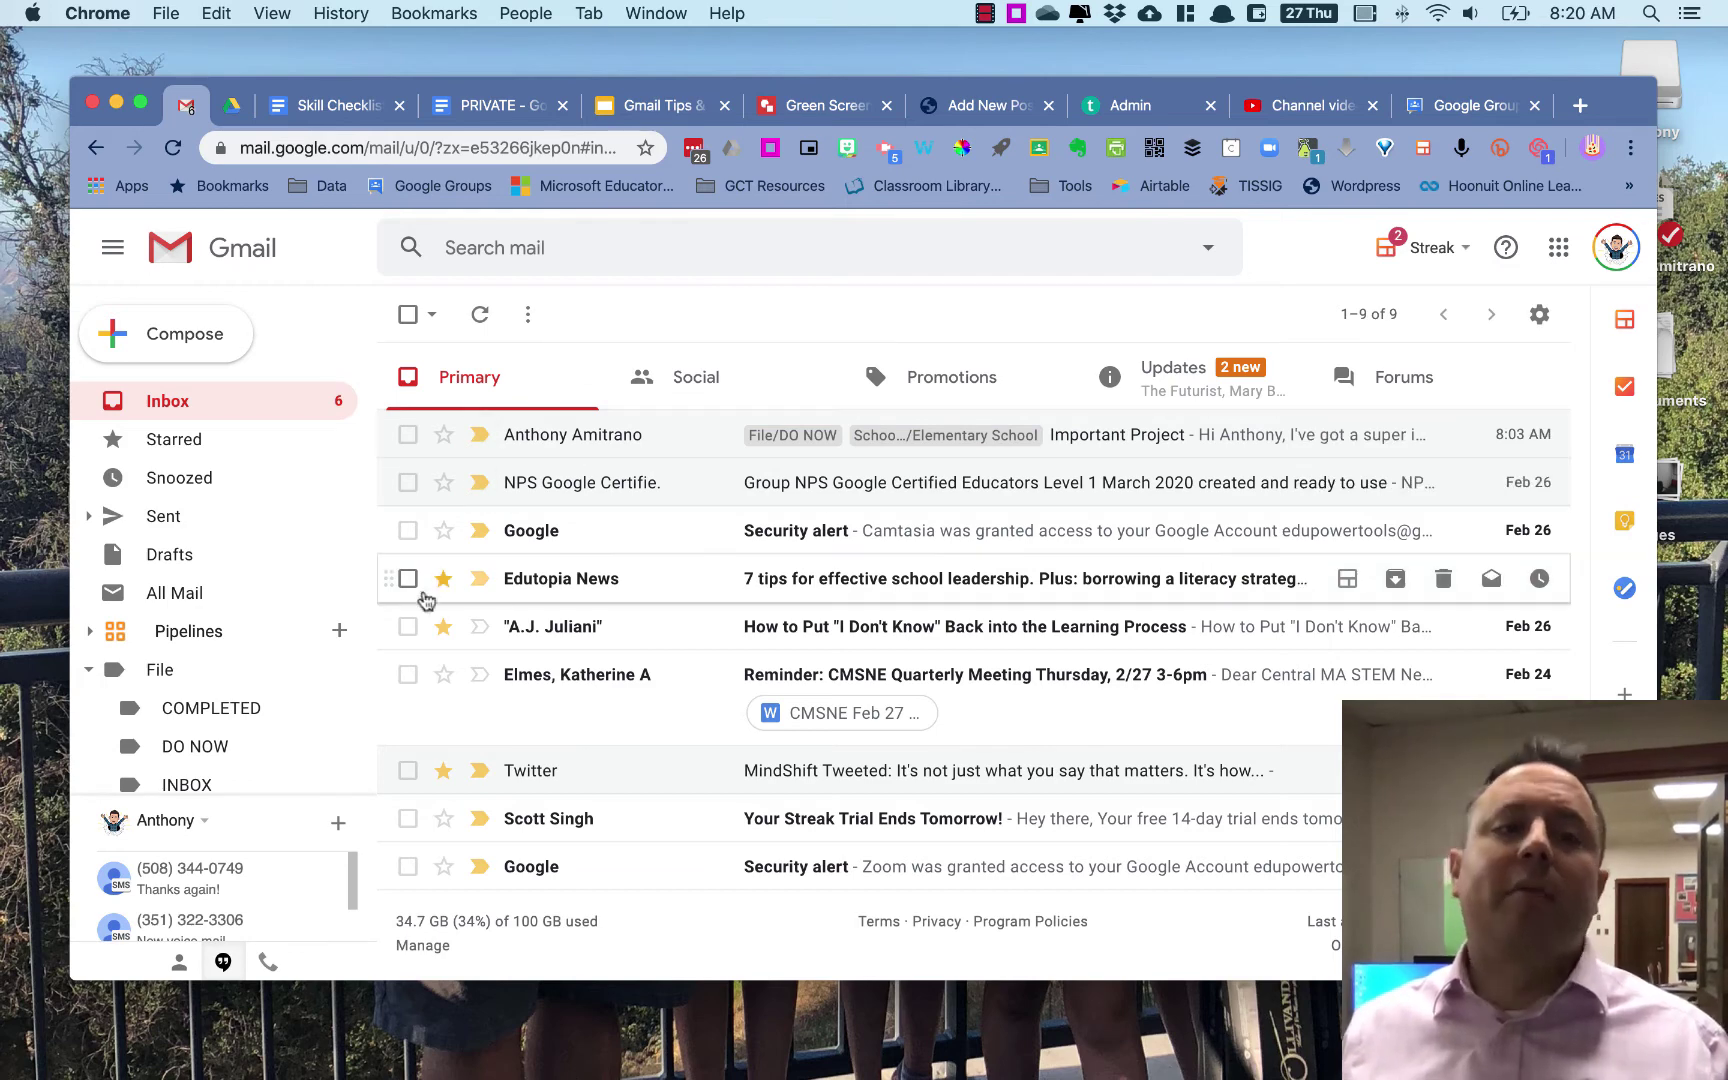
Step: Set the File label's colour to blue for File only, leaving its sublabels unchanged
{"action": "scroll", "coordinate": [200, 700], "scroll_direction": "down", "scroll_amount": 4}
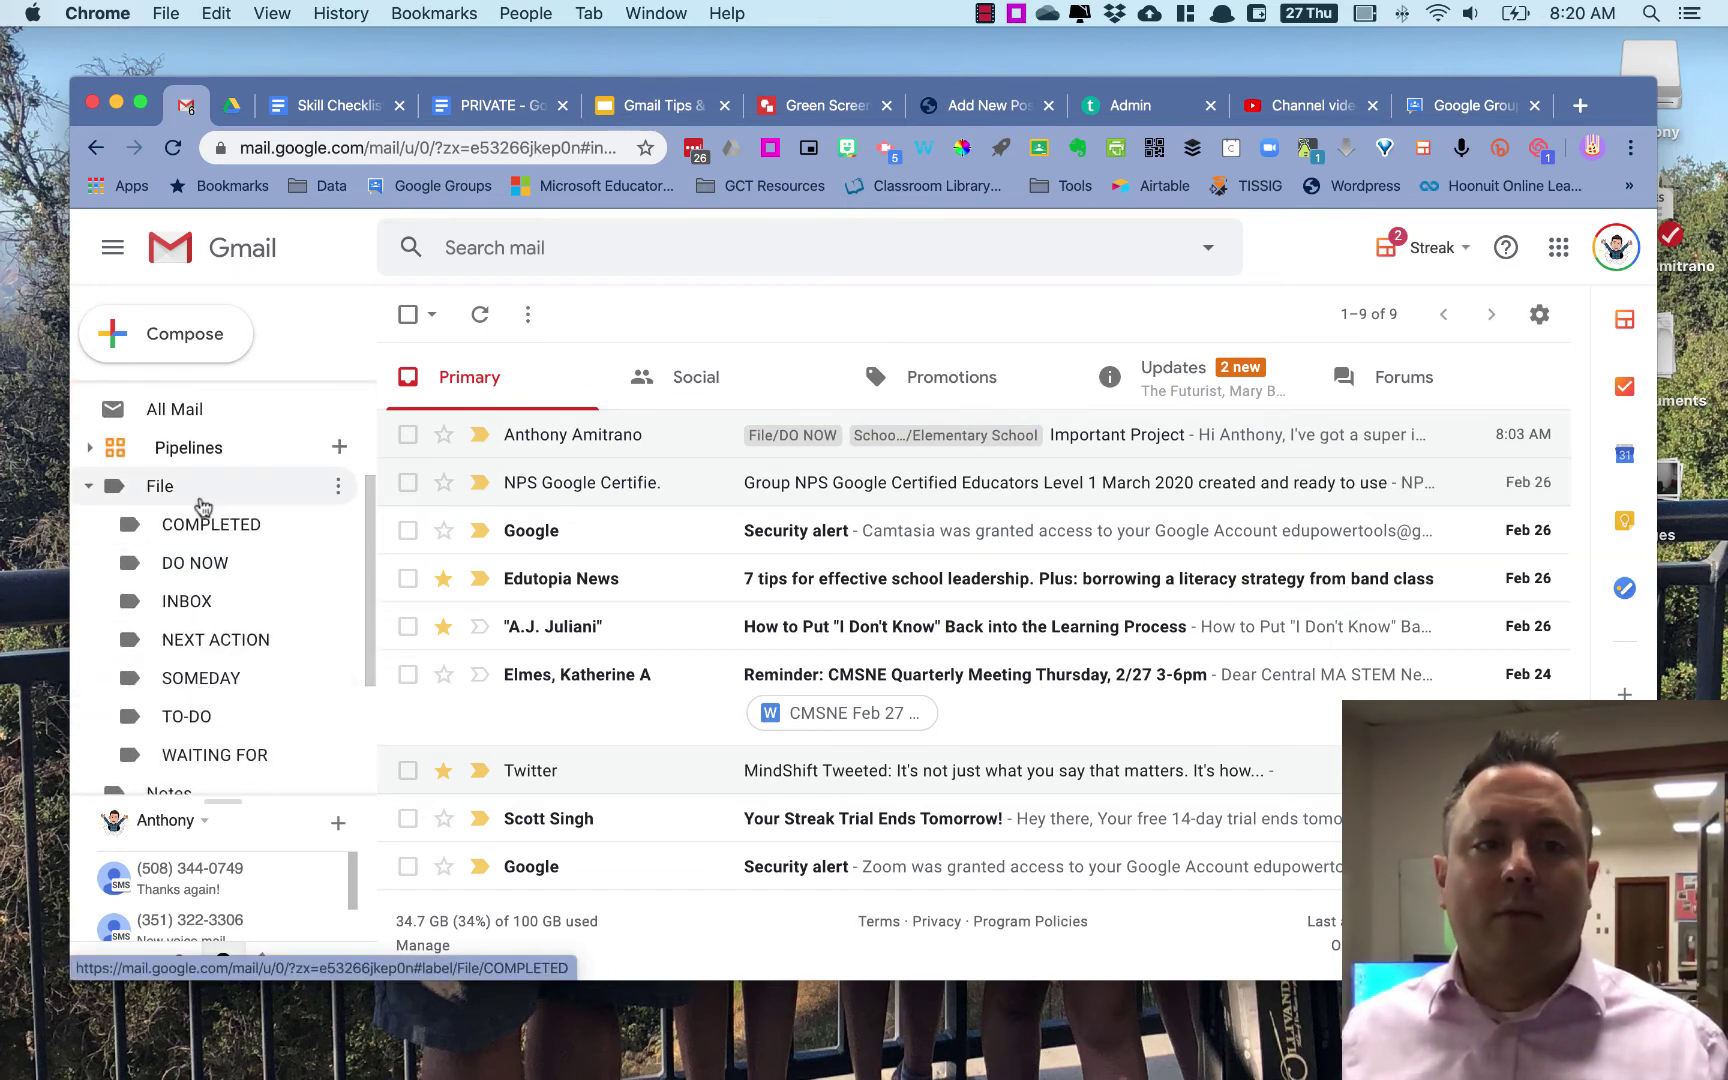
{"action": "left_click", "coordinate": [337, 487]}
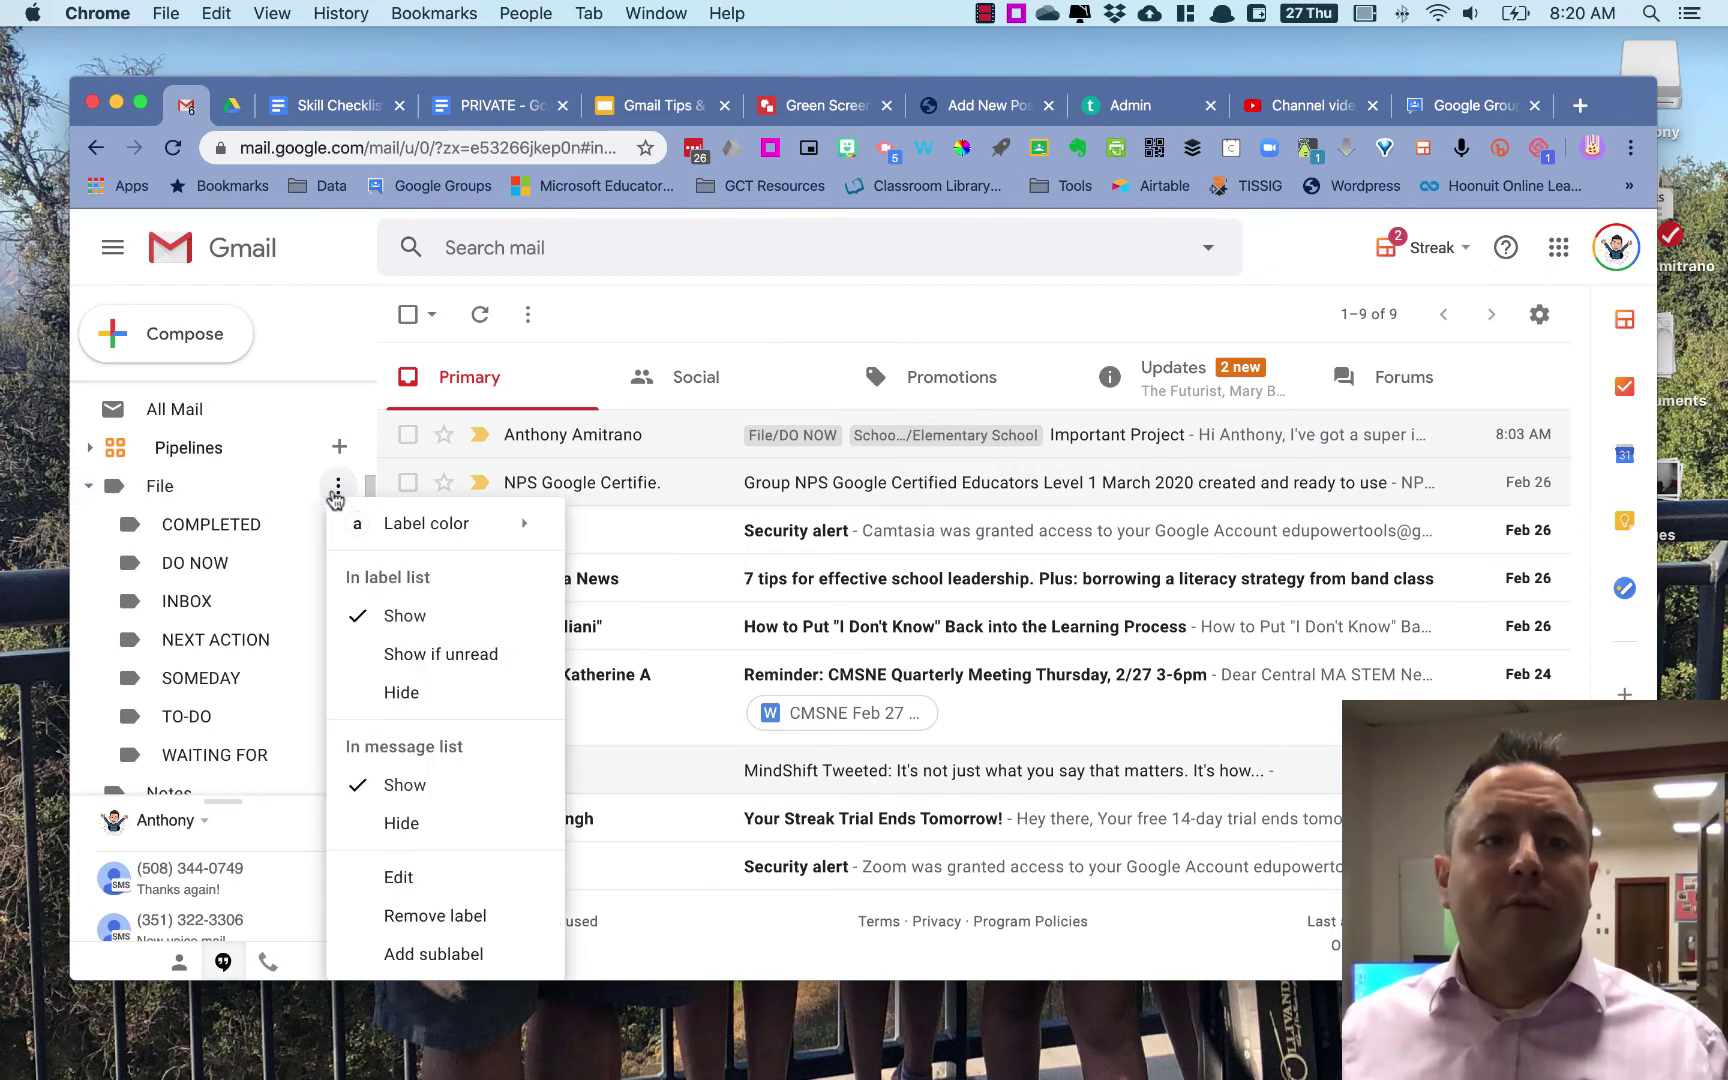
{"action": "mouse_move", "coordinate": [407, 533]}
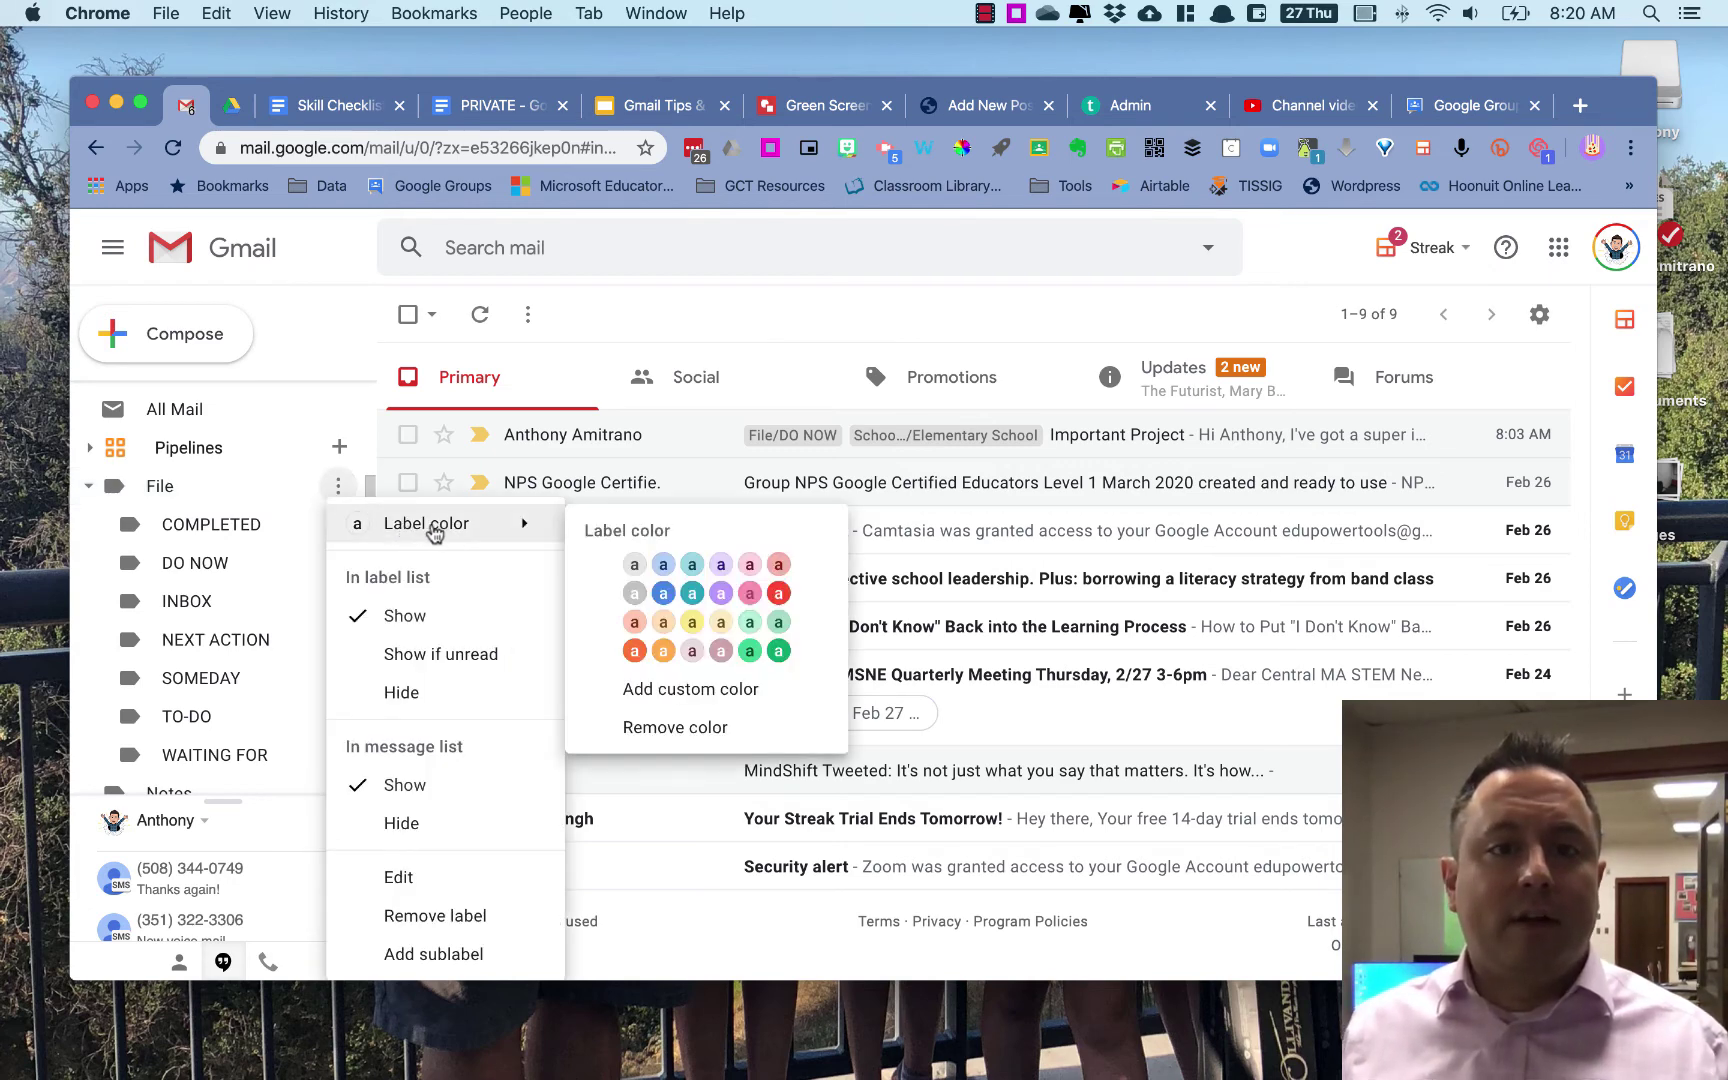
{"action": "left_click", "coordinate": [664, 594]}
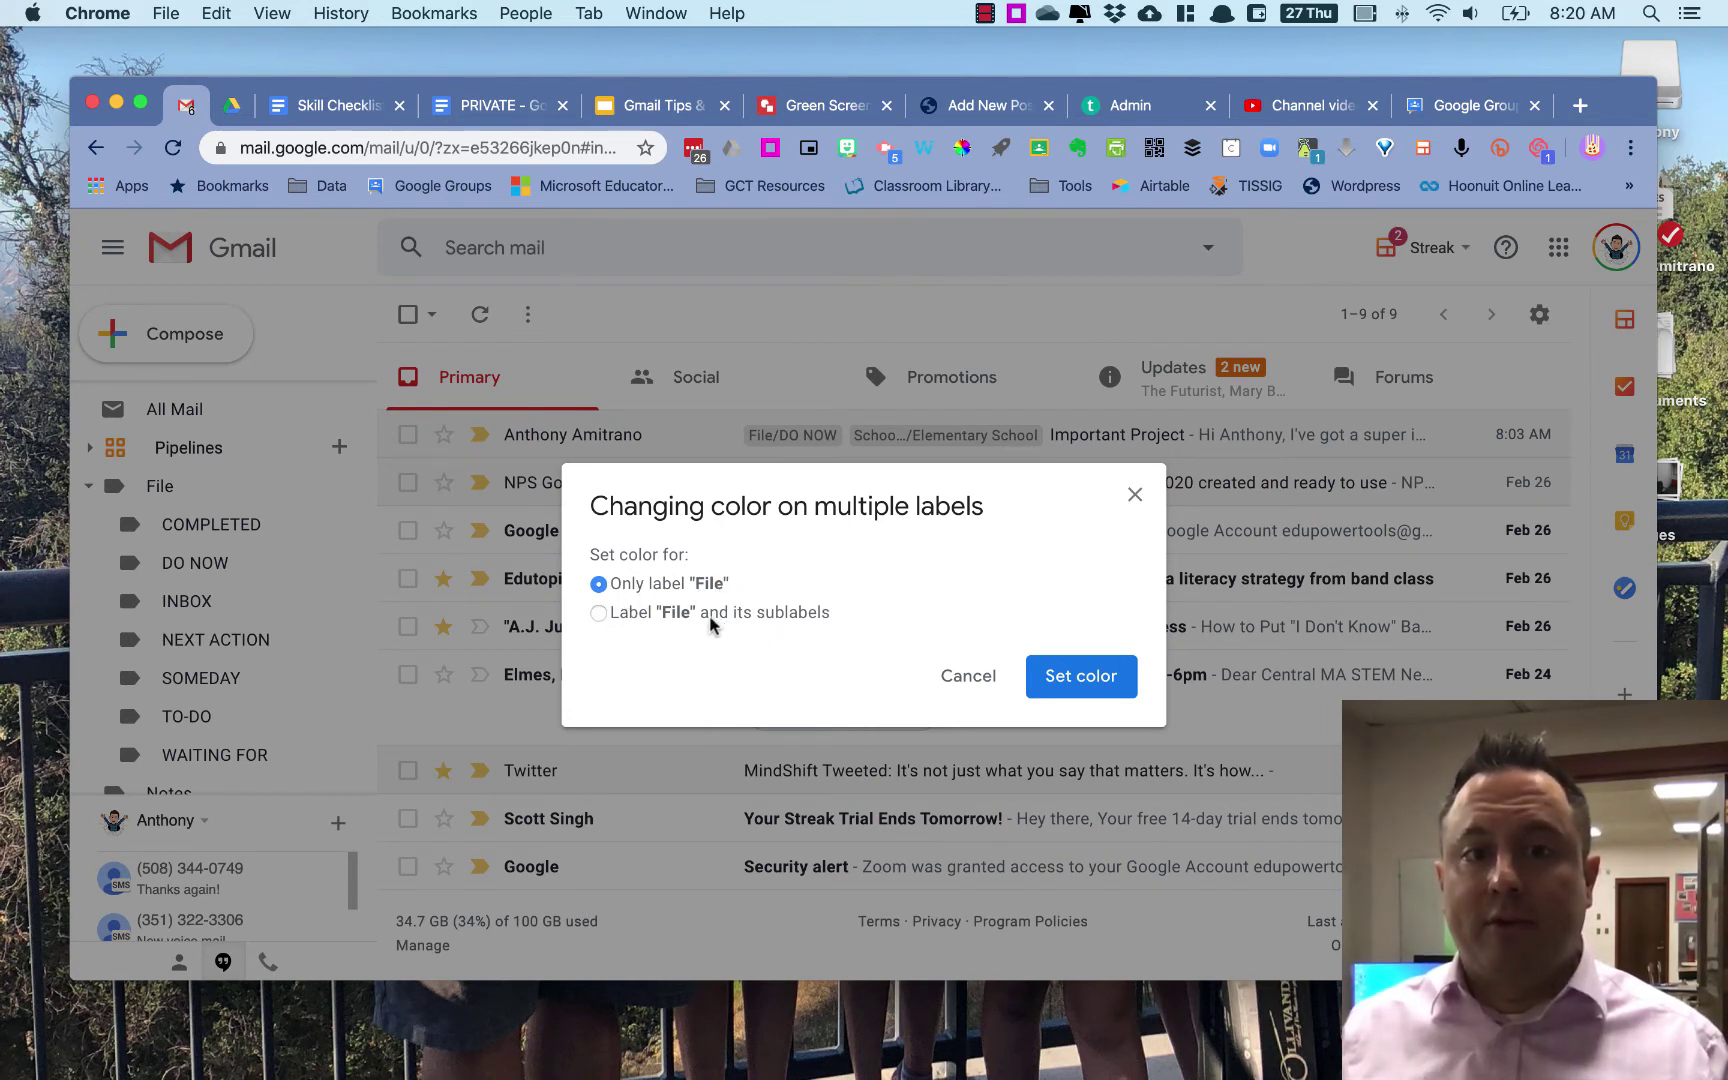
{"action": "left_click", "coordinate": [1120, 684]}
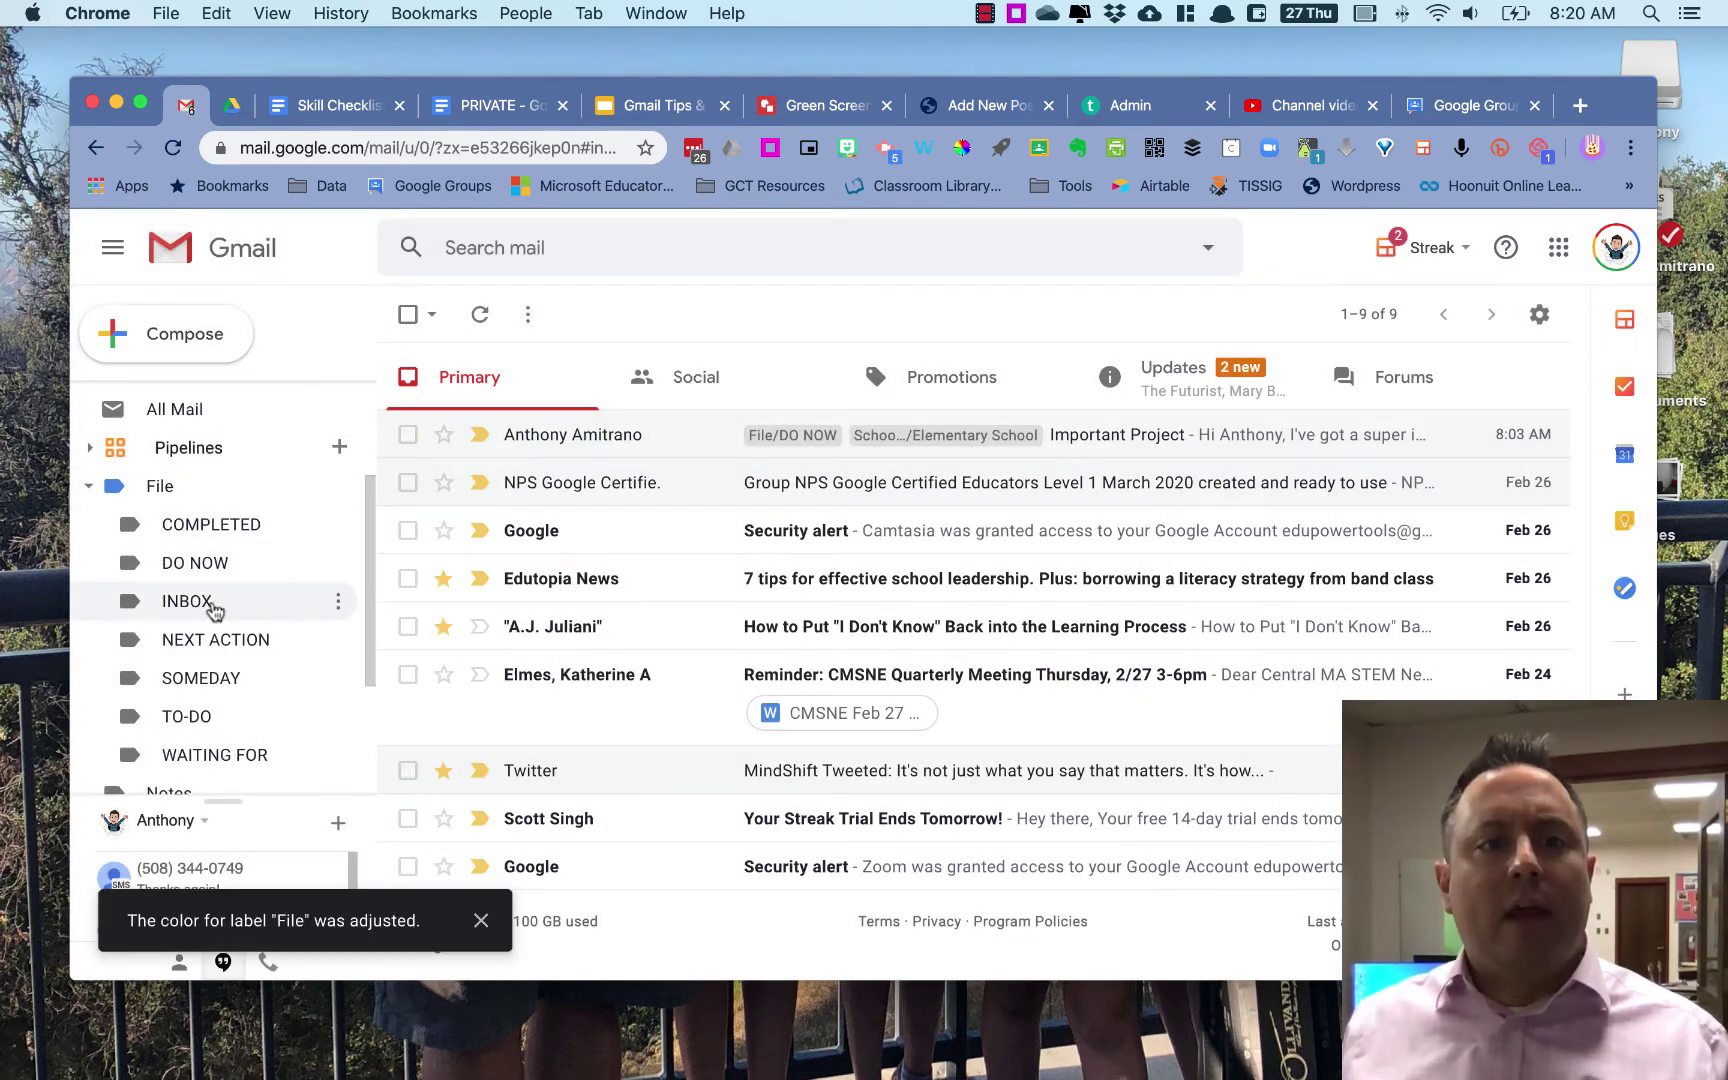
Step: Make the File/INBOX label green and the File/DO NOW label red
{"action": "left_click", "coordinate": [340, 603]}
{"action": "mouse_move", "coordinate": [458, 638]}
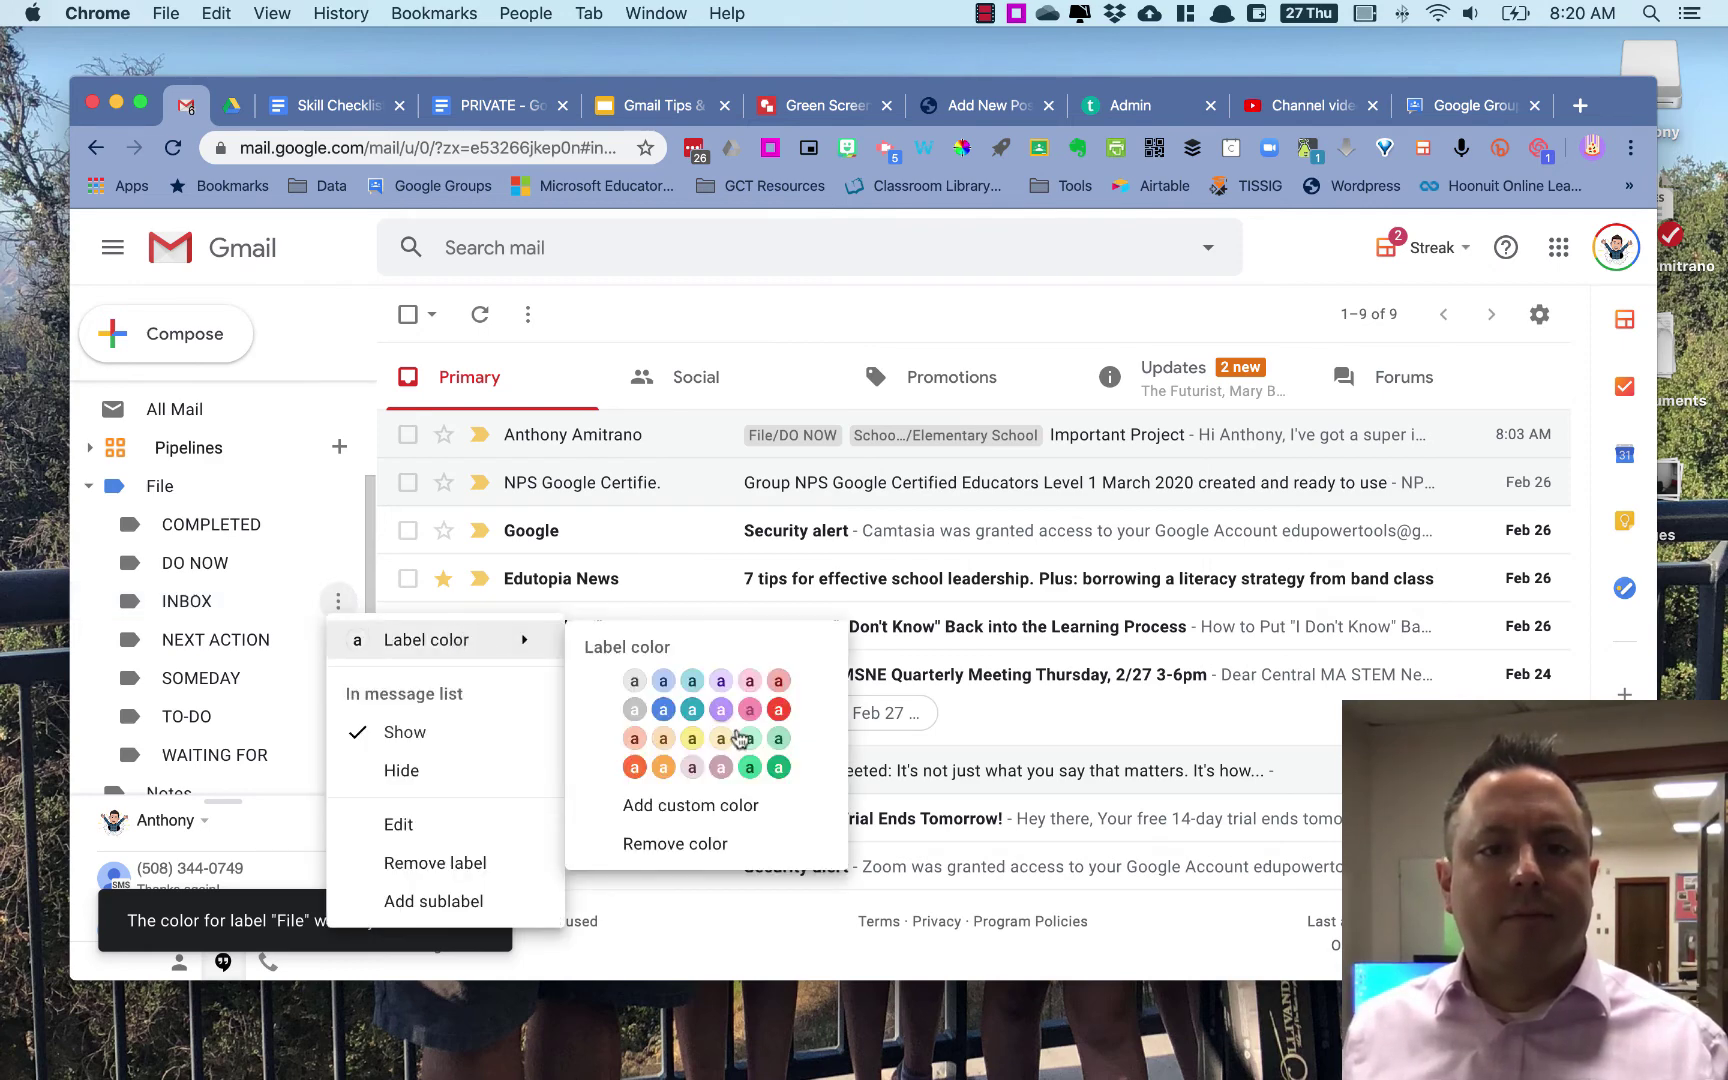
{"action": "left_click", "coordinate": [778, 768]}
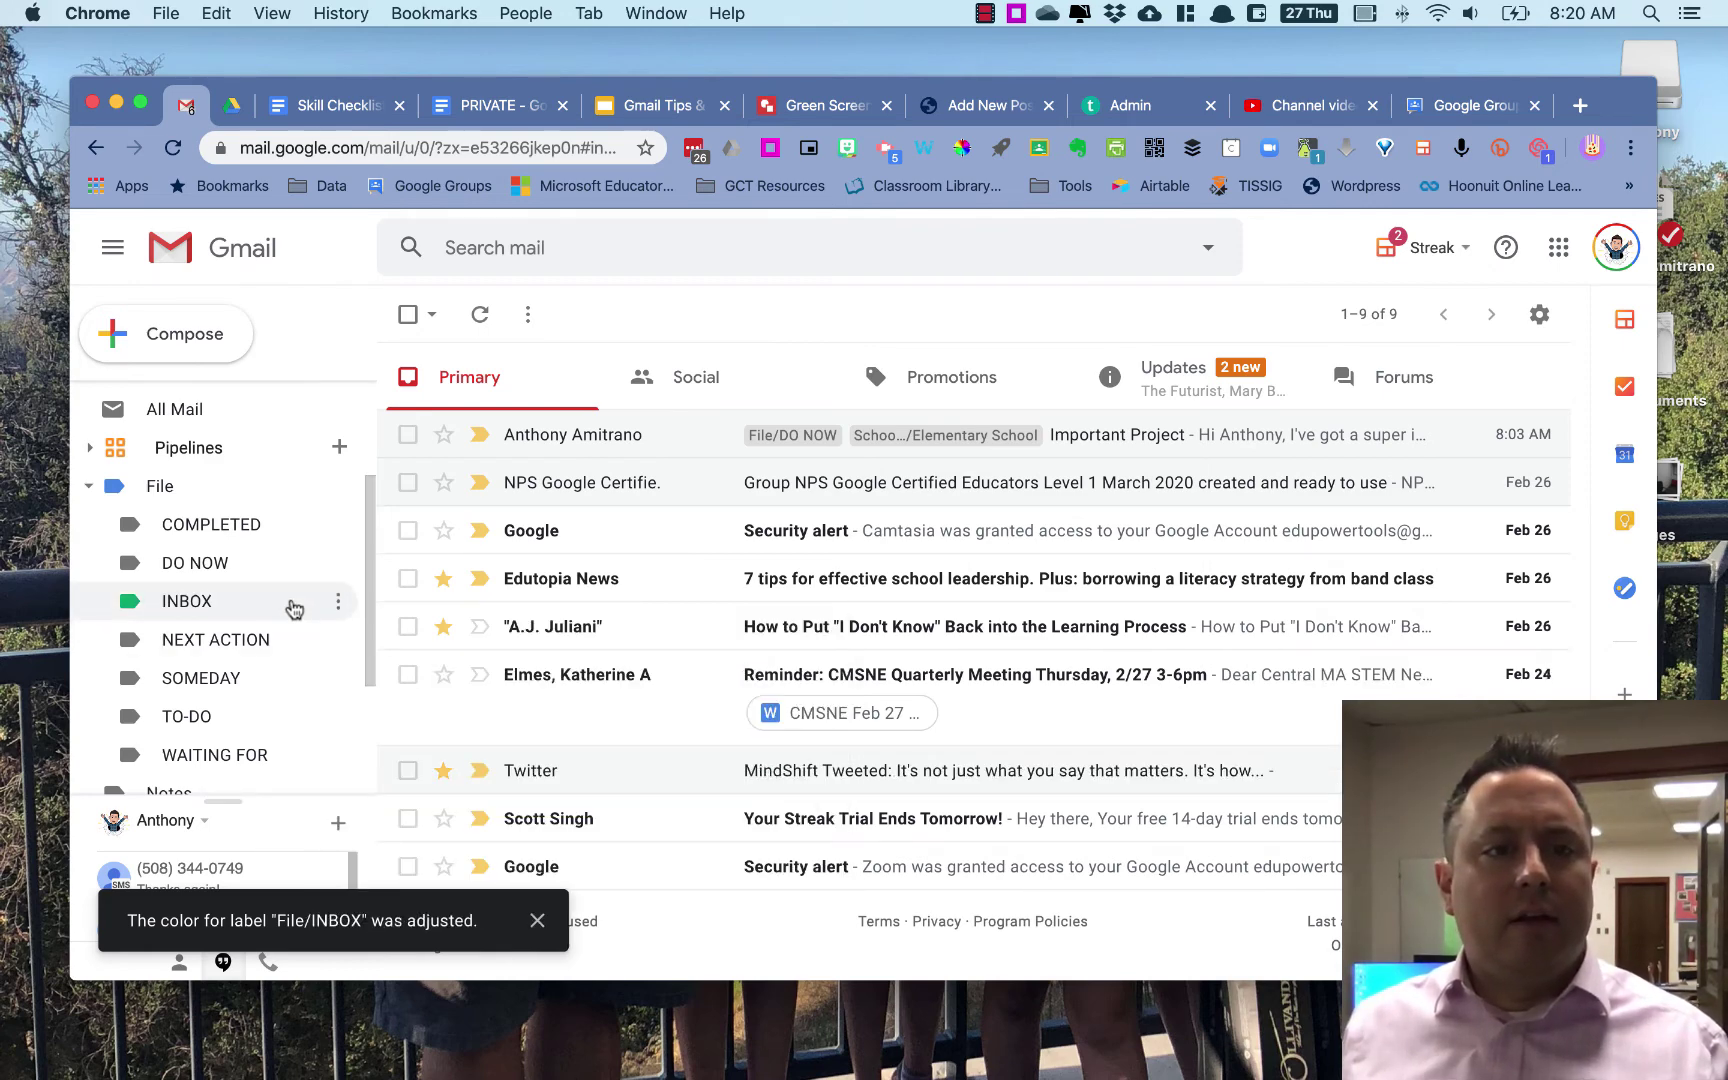
{"action": "left_click", "coordinate": [338, 565]}
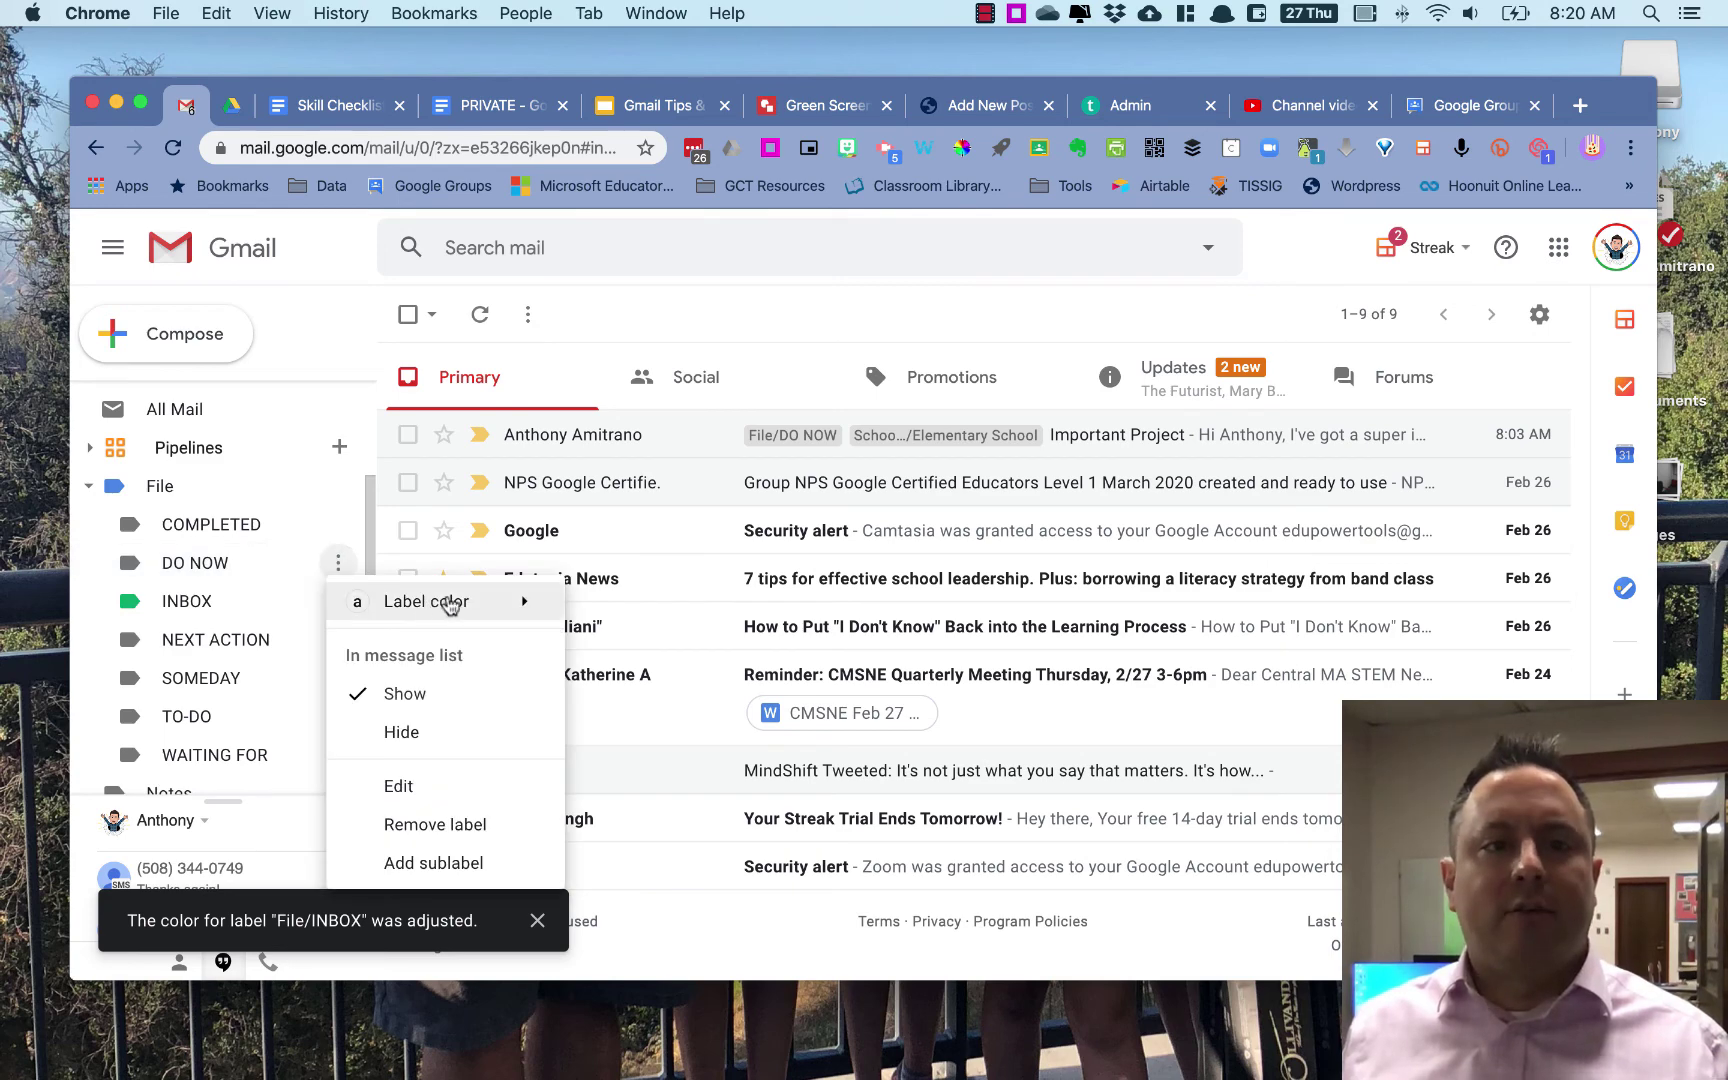
{"action": "mouse_move", "coordinate": [470, 607]}
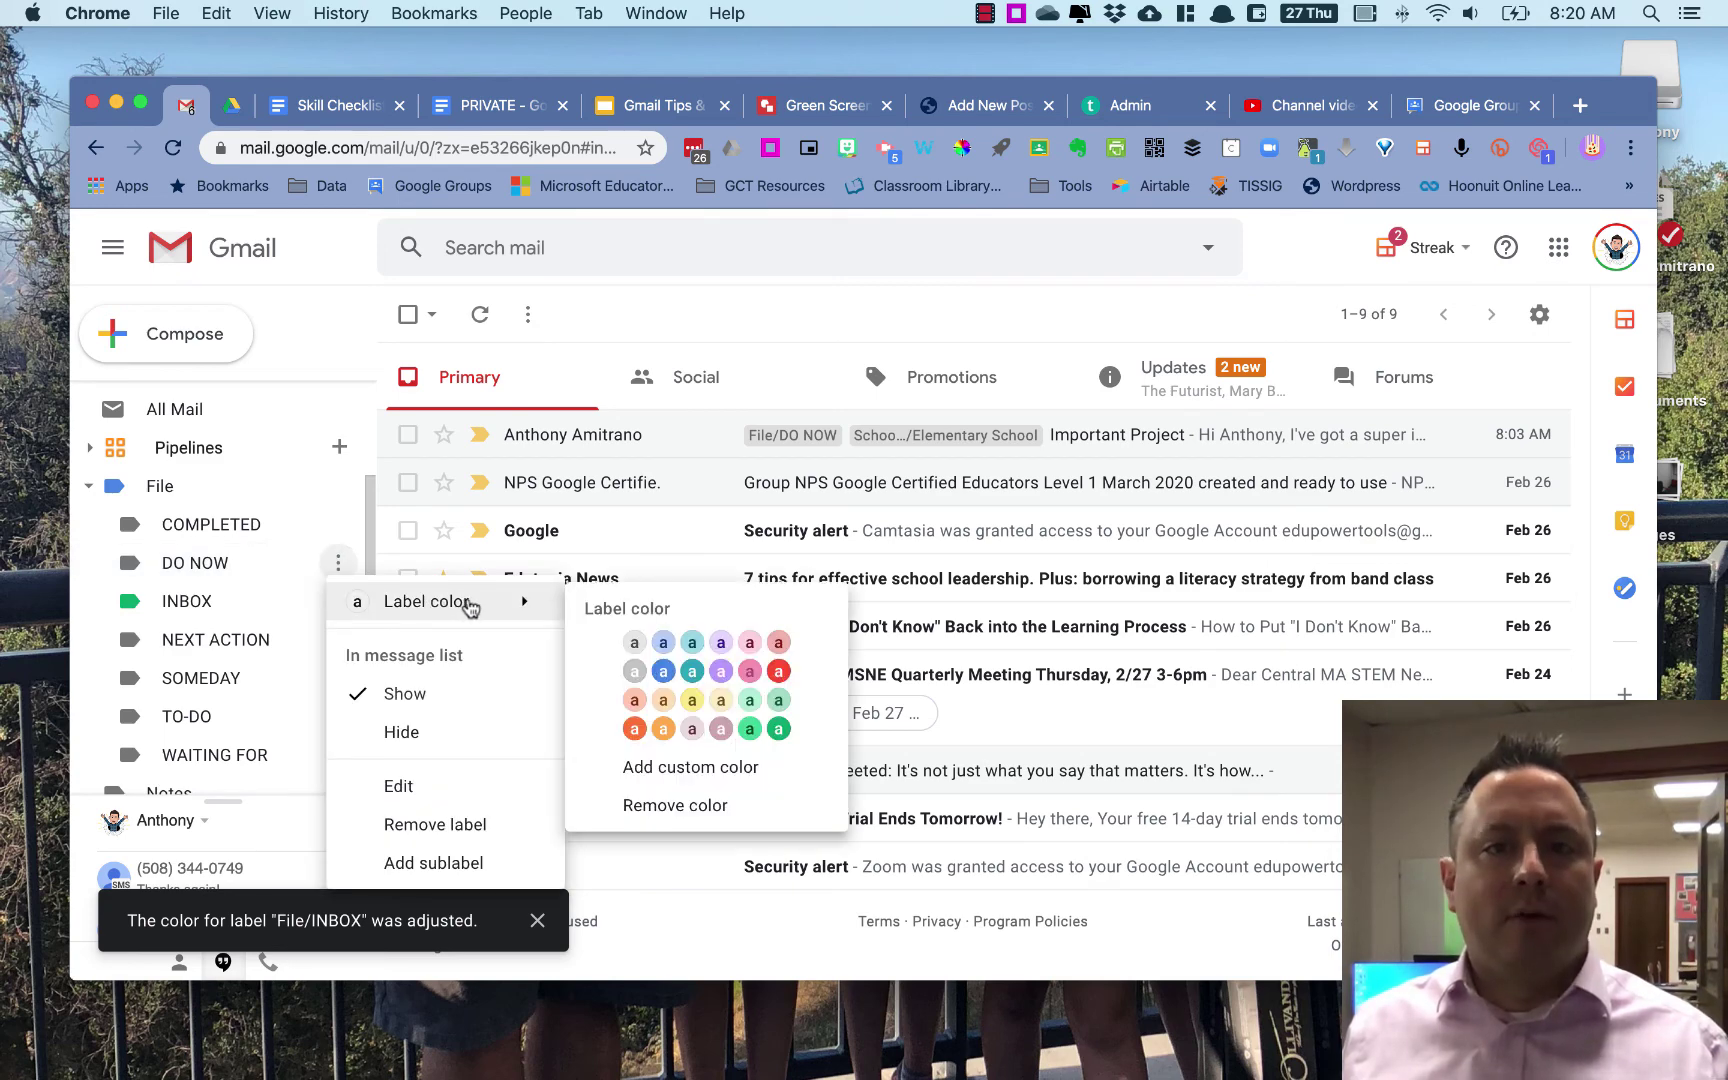
{"action": "left_click", "coordinate": [779, 672]}
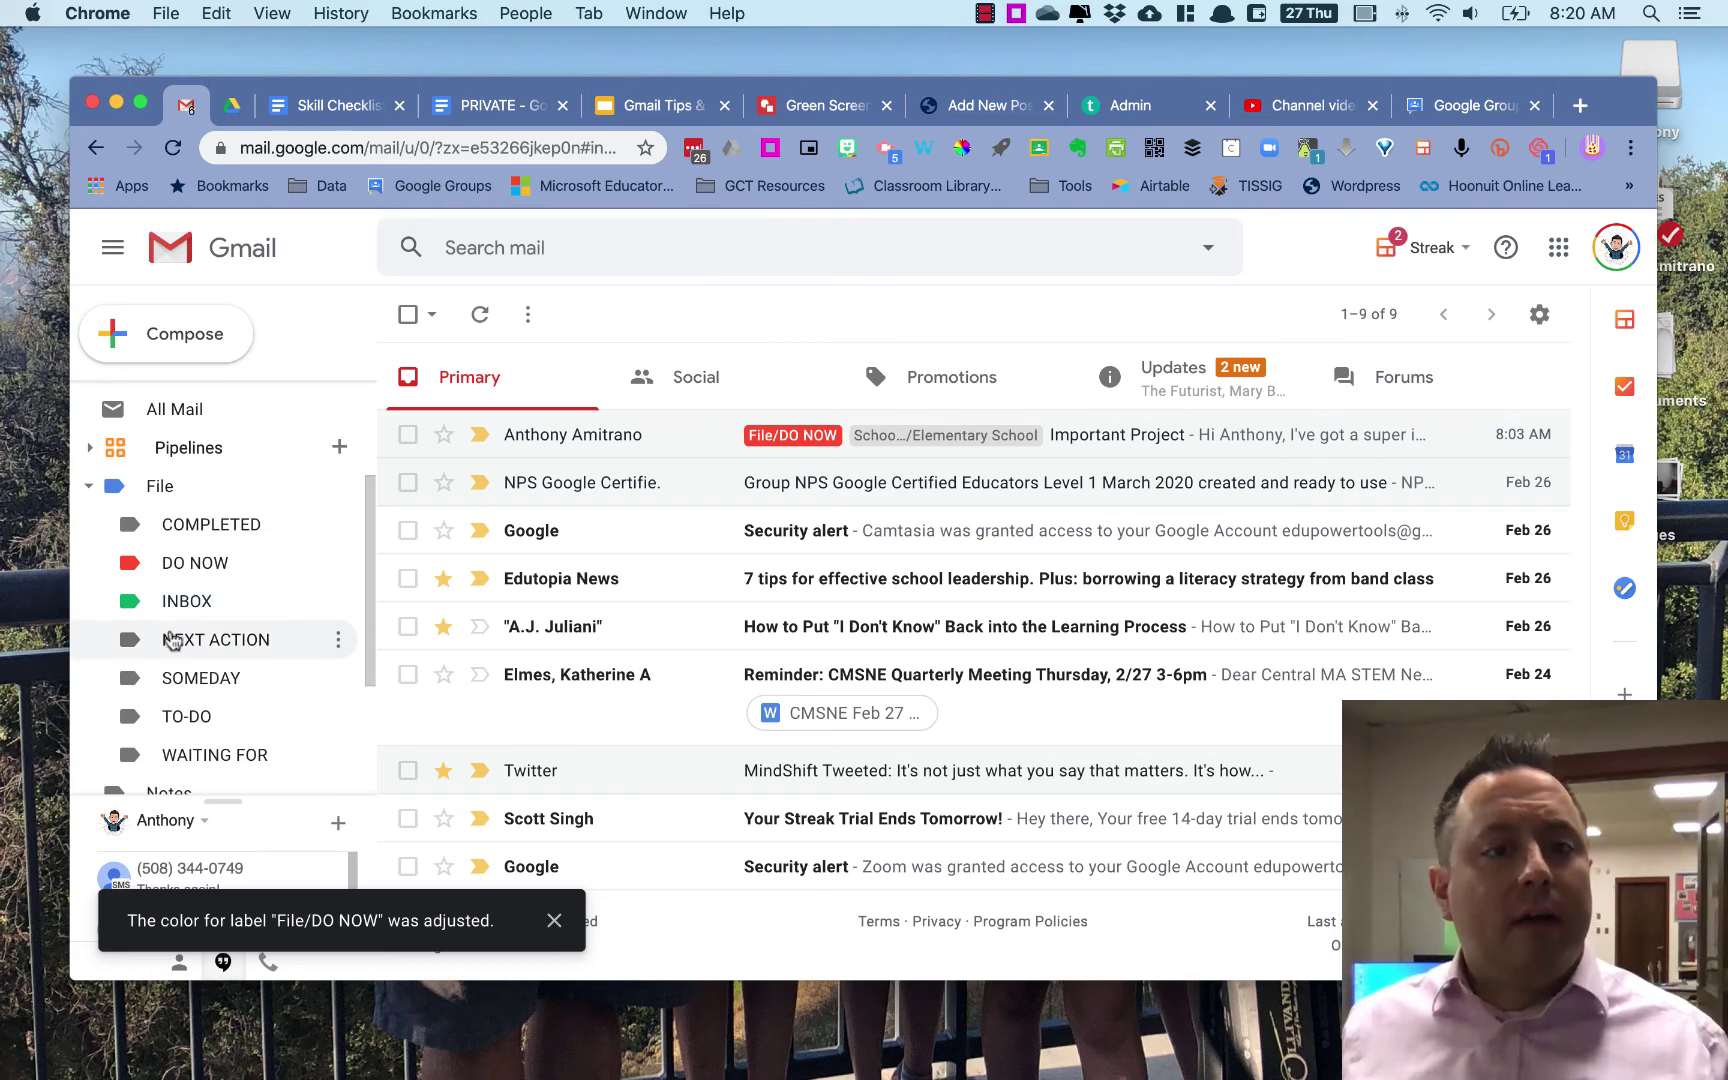
Step: Make the Schools/Elementary School label orange
{"action": "scroll", "coordinate": [172, 640], "scroll_direction": "down", "scroll_amount": 4}
{"action": "left_click", "coordinate": [339, 692]}
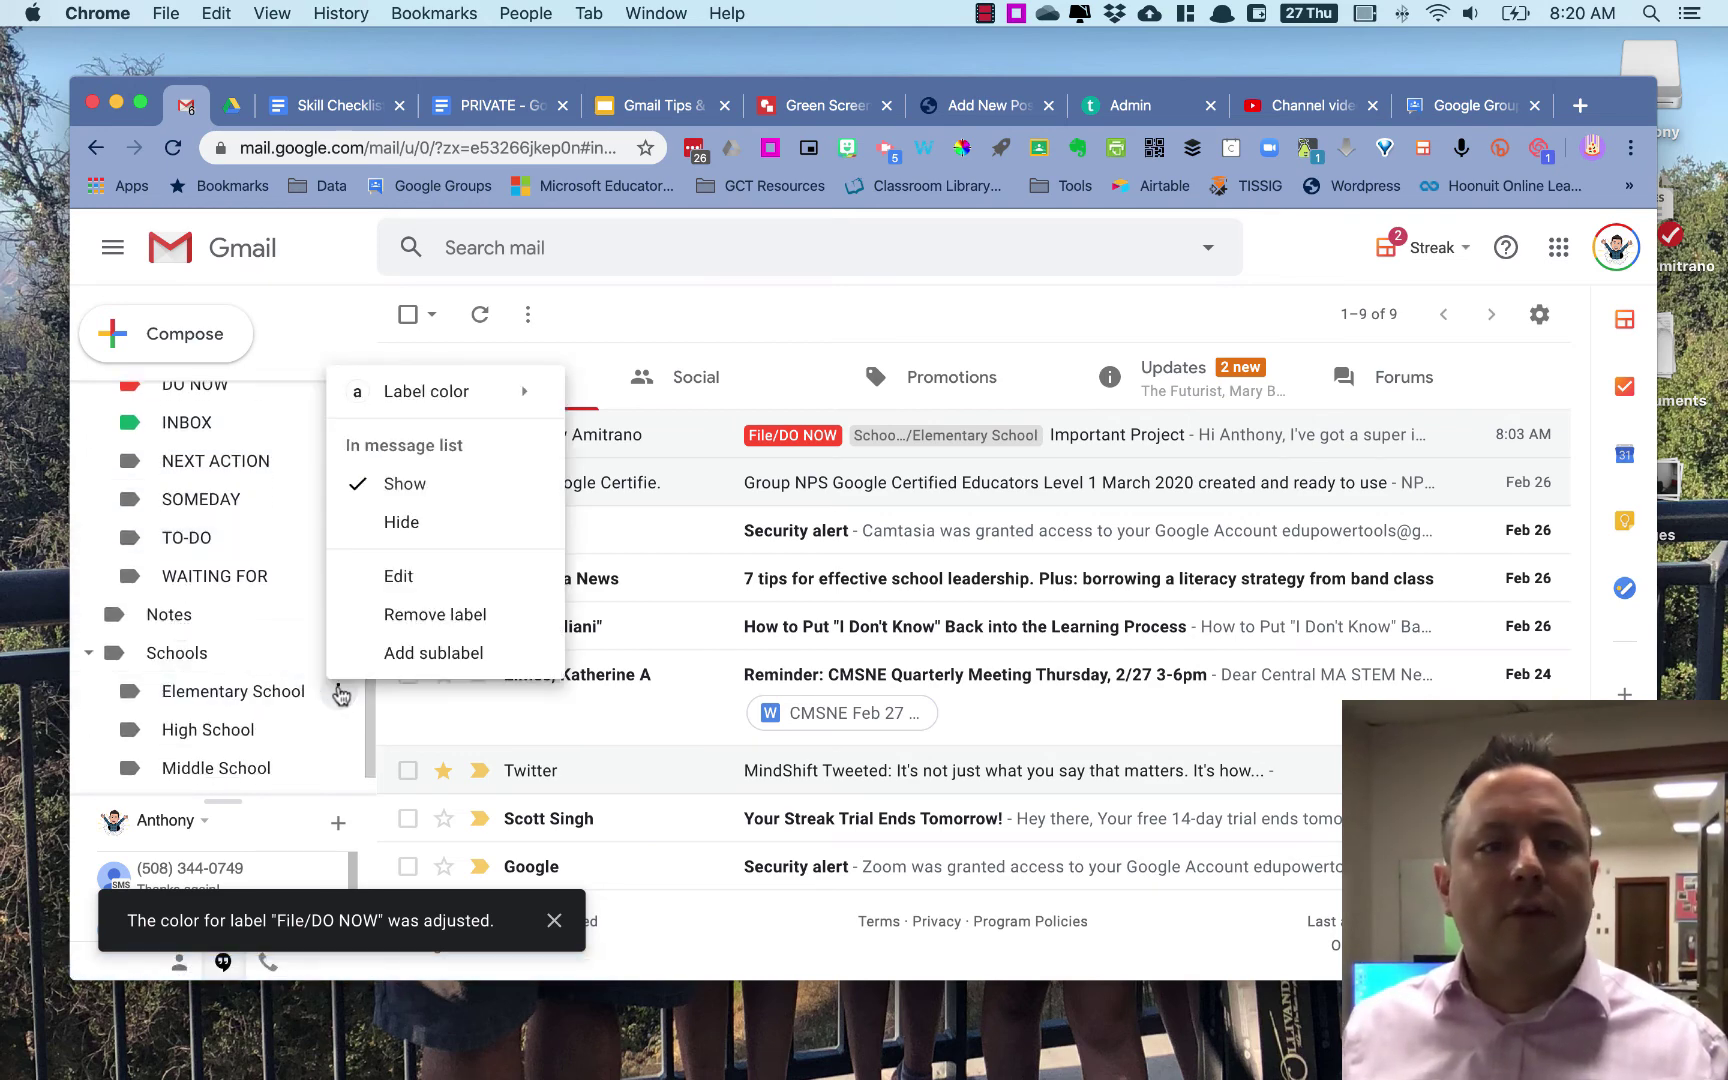
{"action": "mouse_move", "coordinate": [482, 390]}
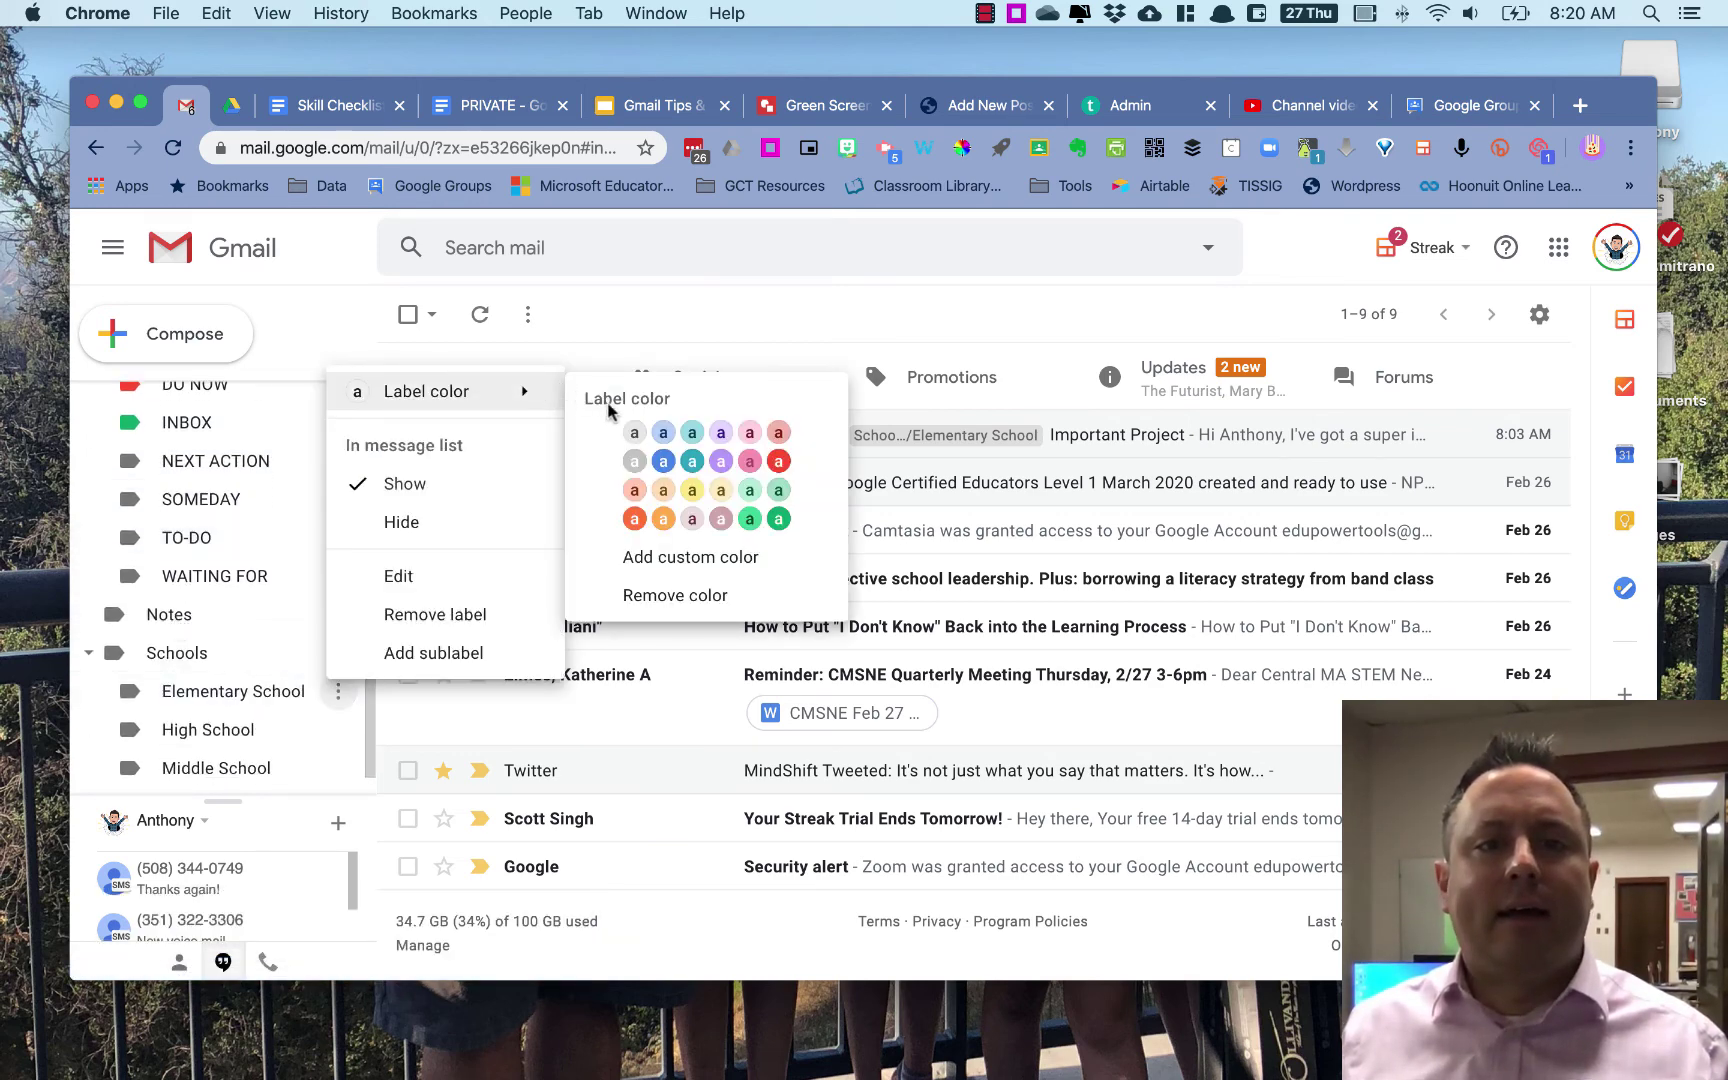
{"action": "left_click", "coordinate": [664, 520]}
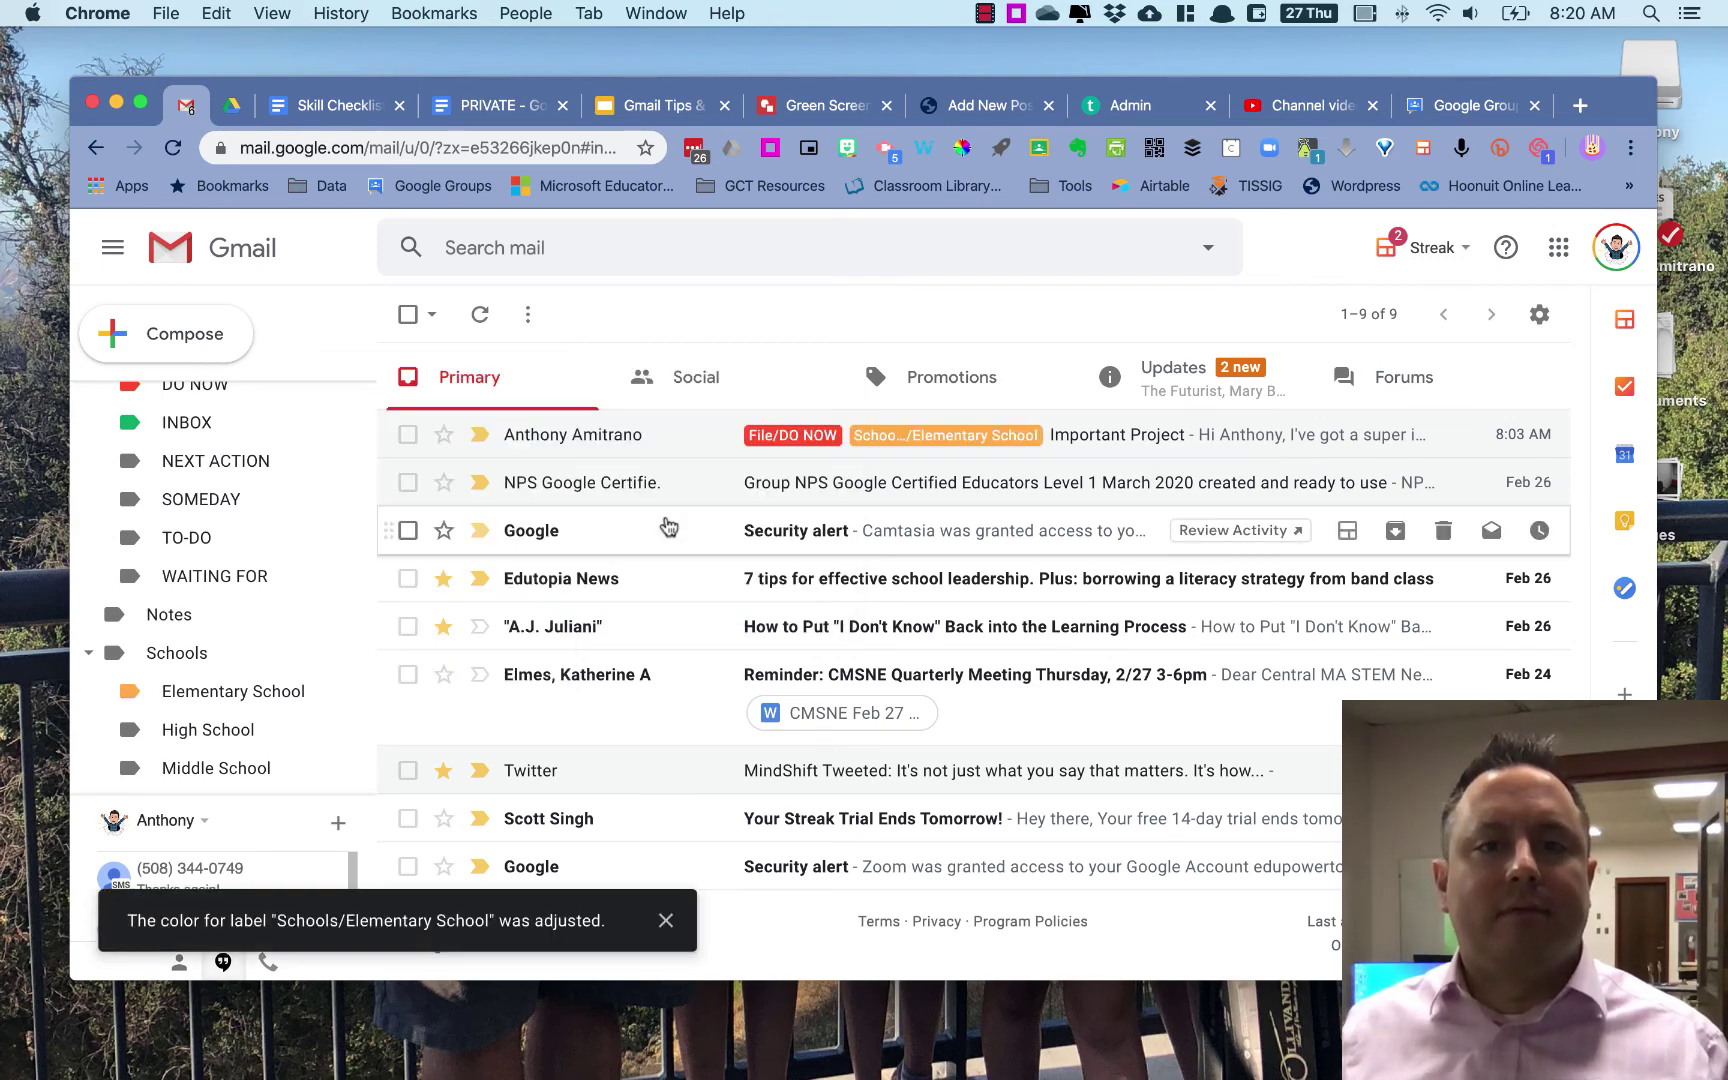